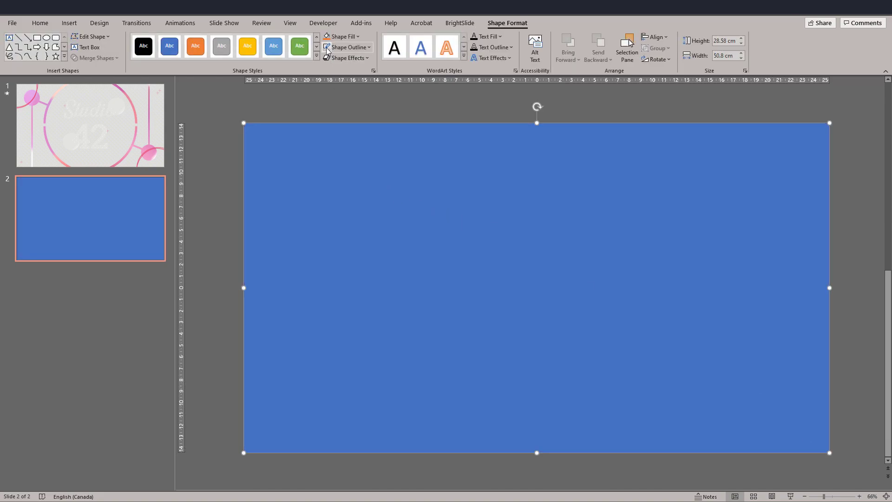
Give the slide-sized rectangle the first dotted pattern fill, with a light grey background colour and a white foreground colour.
right_click(356, 183)
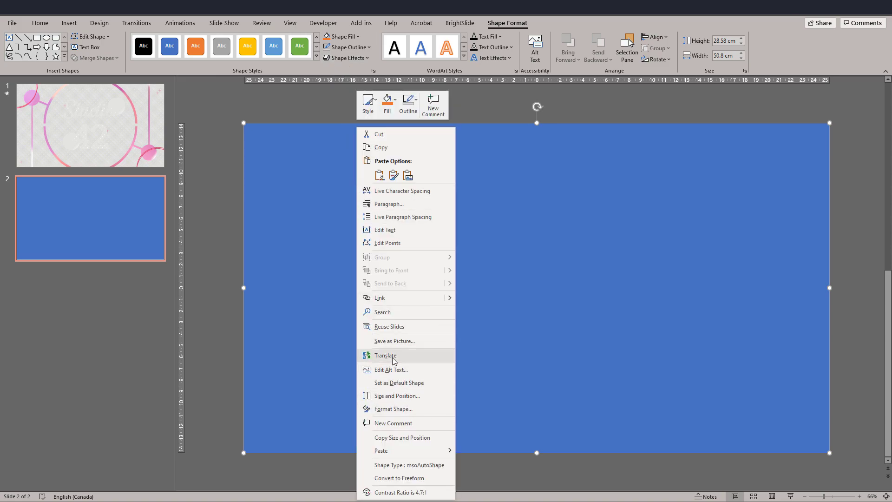
click(397, 409)
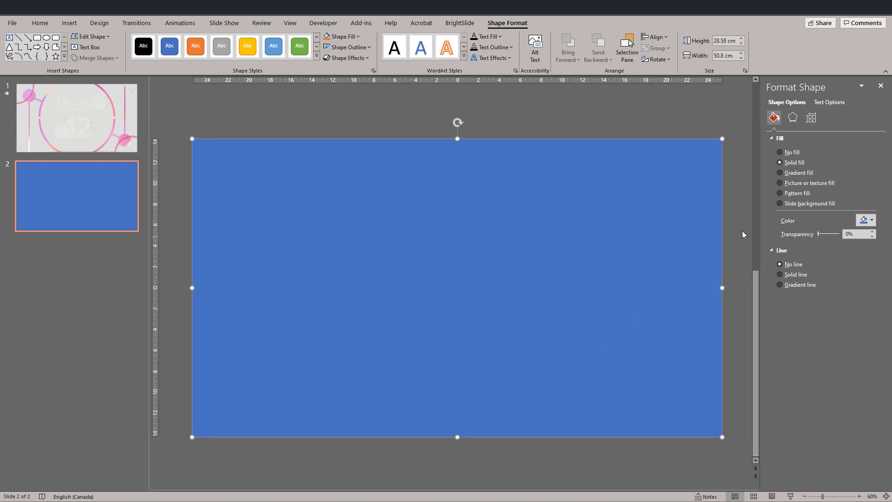
click(788, 195)
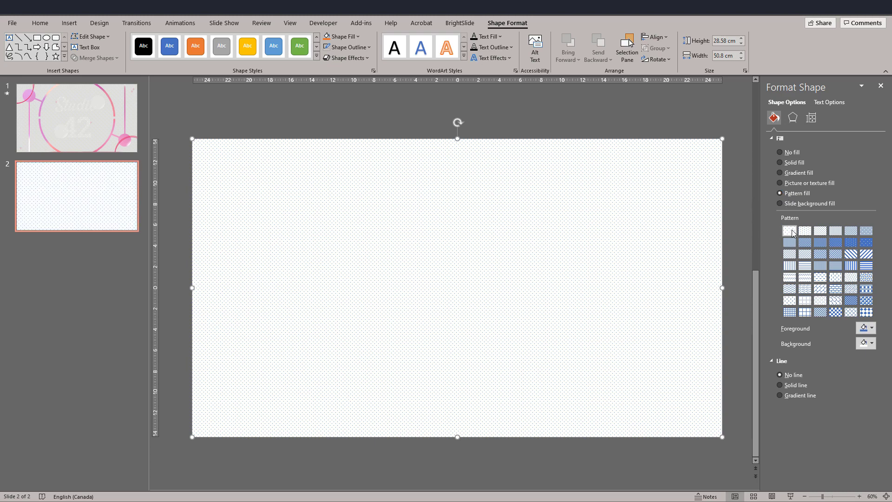
click(873, 346)
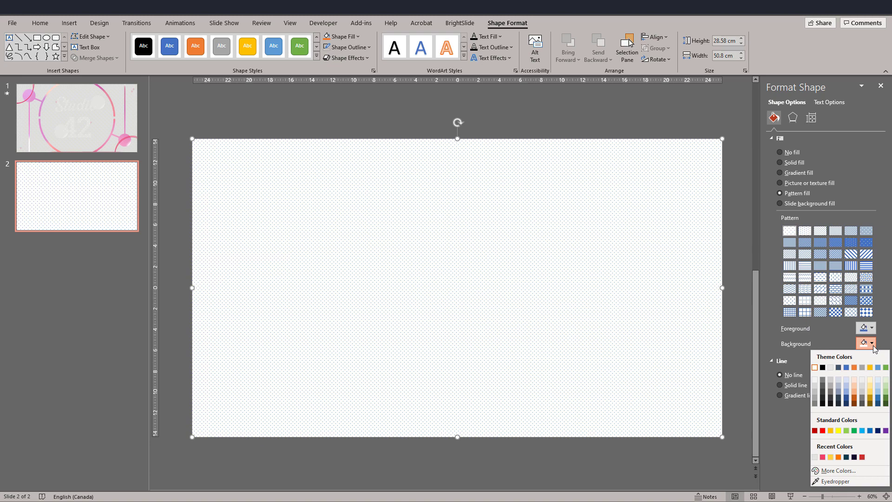
click(815, 457)
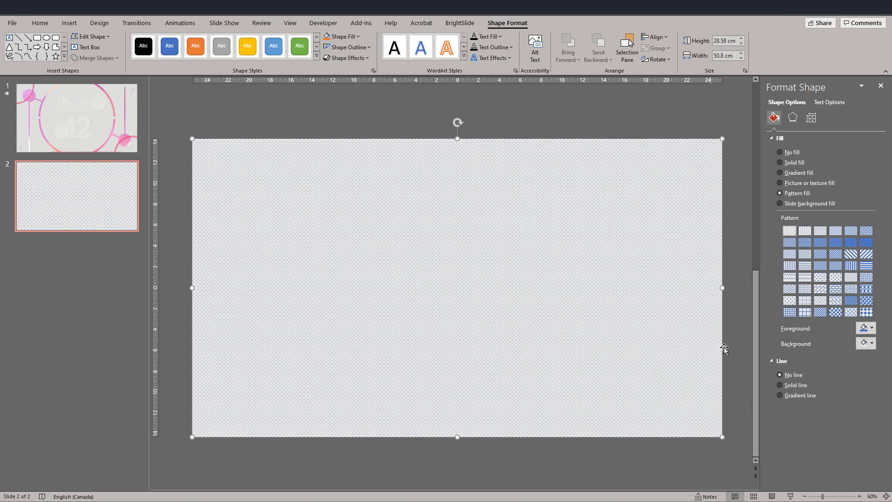
click(872, 328)
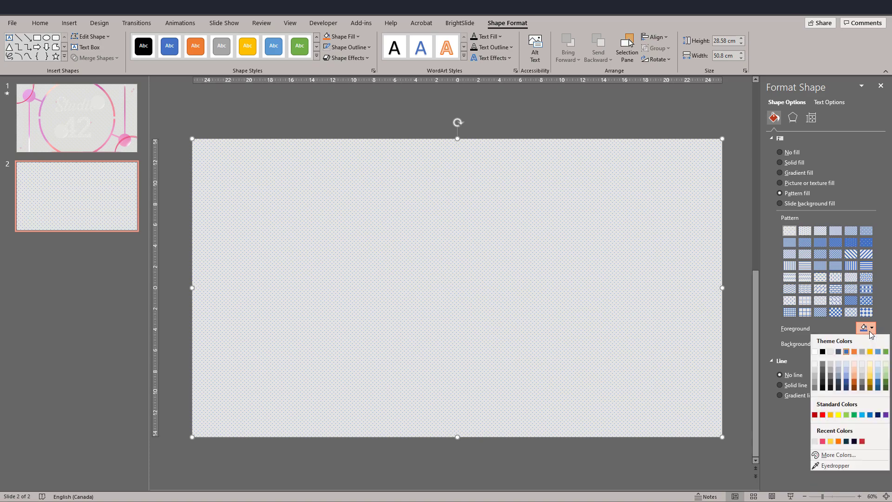
click(815, 351)
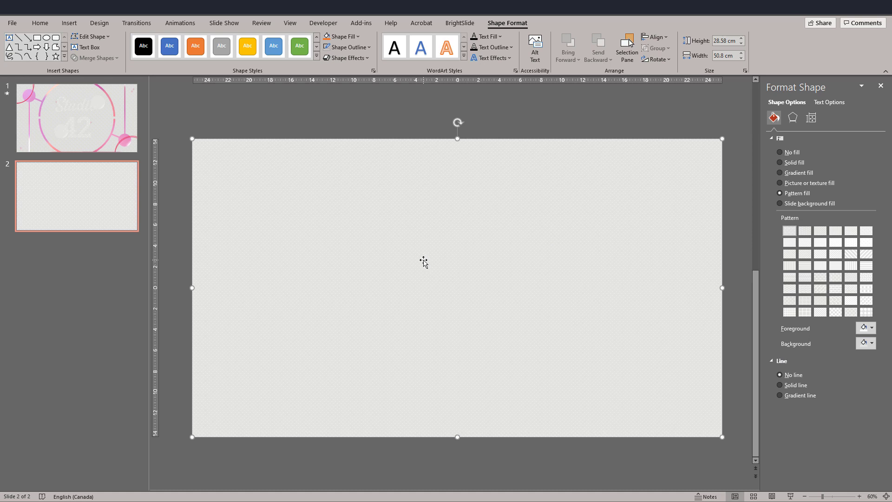
click(337, 126)
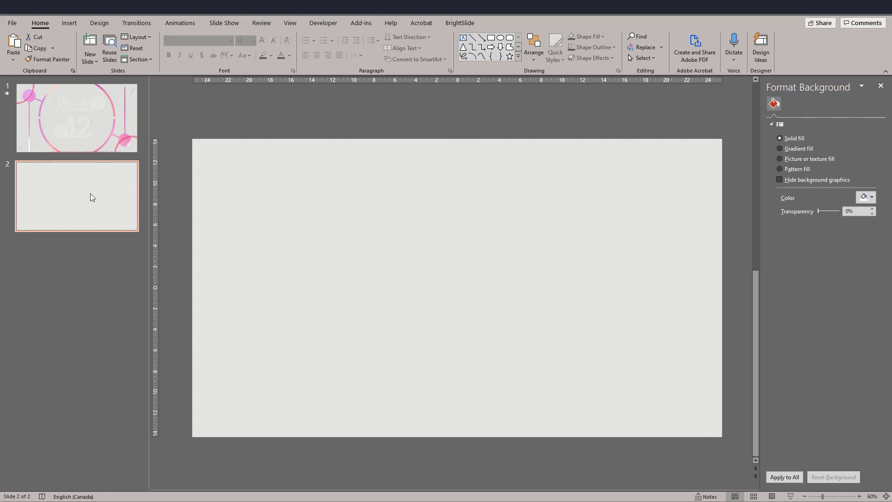
Duplicate the patterned slide 2.
click(64, 211)
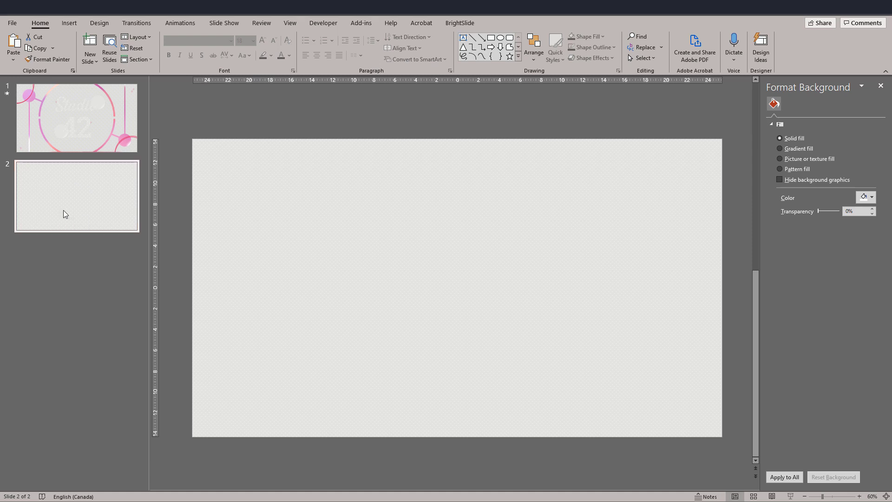
right_click(63, 212)
click(99, 301)
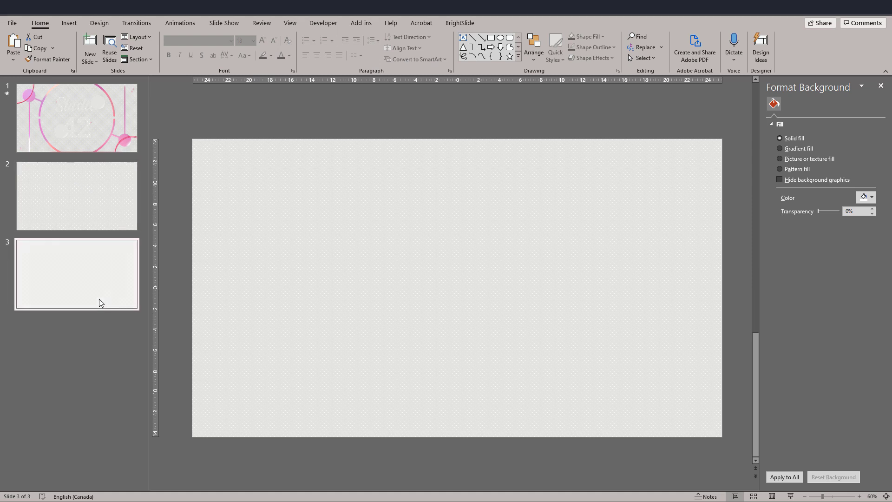
Draw a block arc about 37.89 cm wide and high on slide 3 and thin its band to a narrow half ring.
click(293, 233)
ctrl+scroll(362, 221, down, 1)
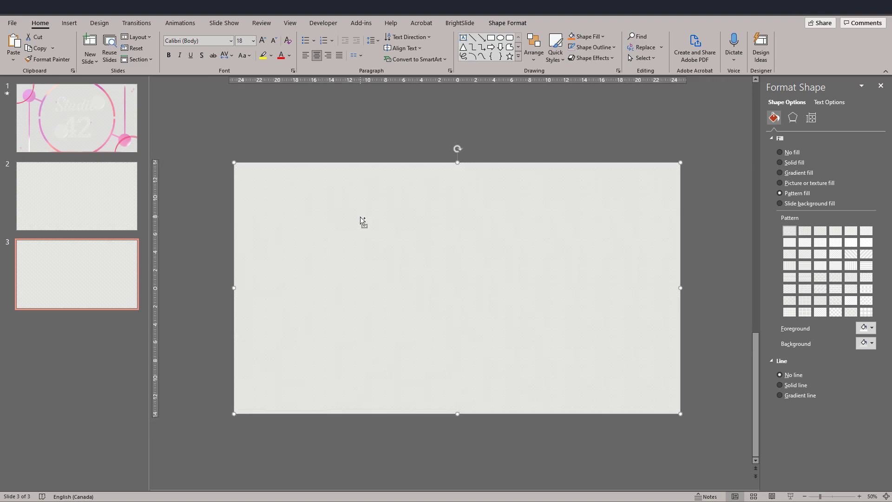
click(519, 56)
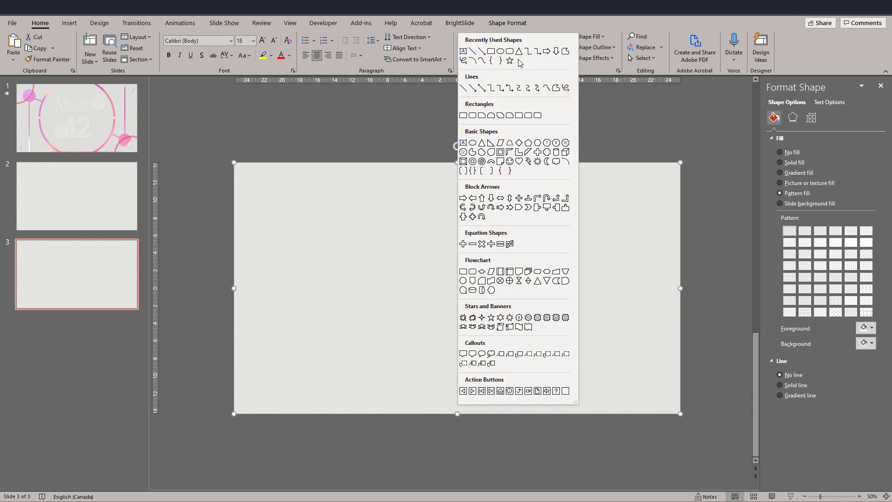
click(493, 162)
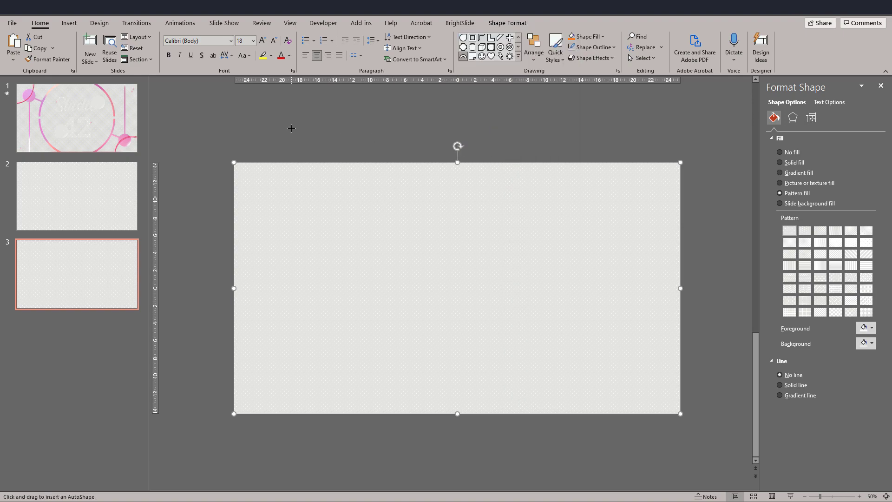
mouse_move(291, 128)
mouse_down()
mouse_move(551, 288)
mouse_move(621, 369)
mouse_up()
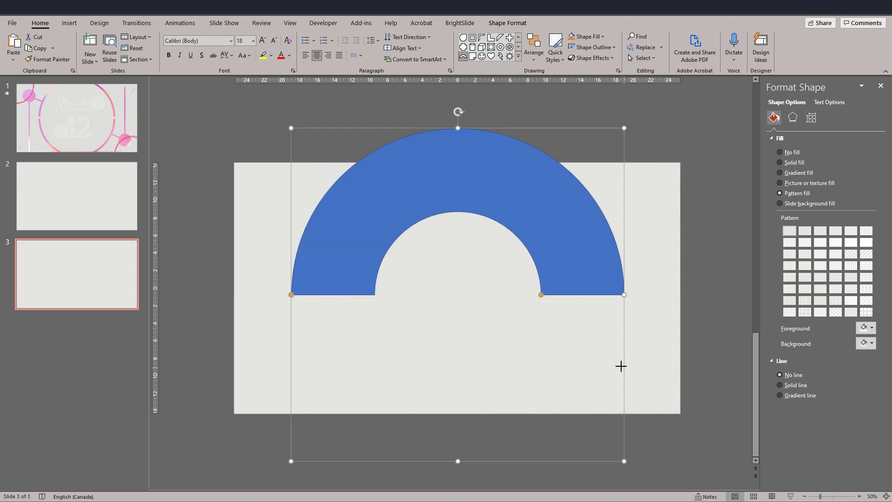
drag(545, 225, 618, 413)
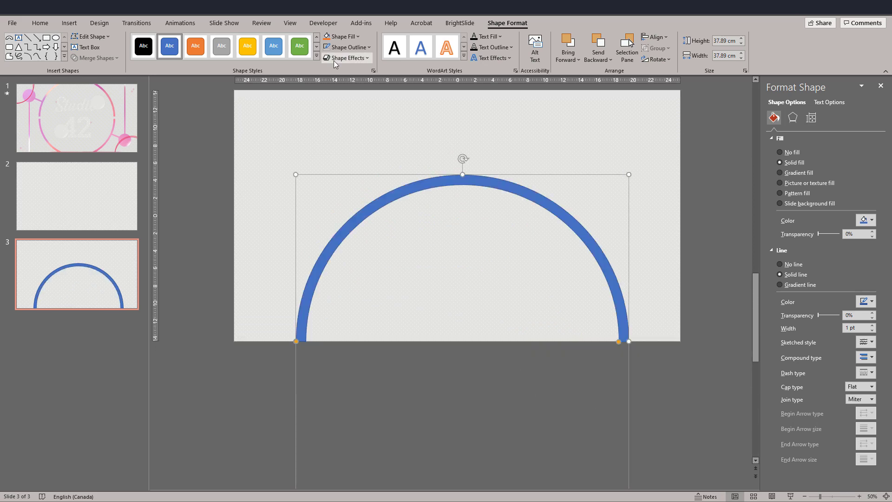
Centre the half ring vertically on the slide, duplicate it, and flip the copy 180° beneath it to complete a circle.
drag(296, 377, 308, 324)
click(296, 292)
key(ctrl+v)
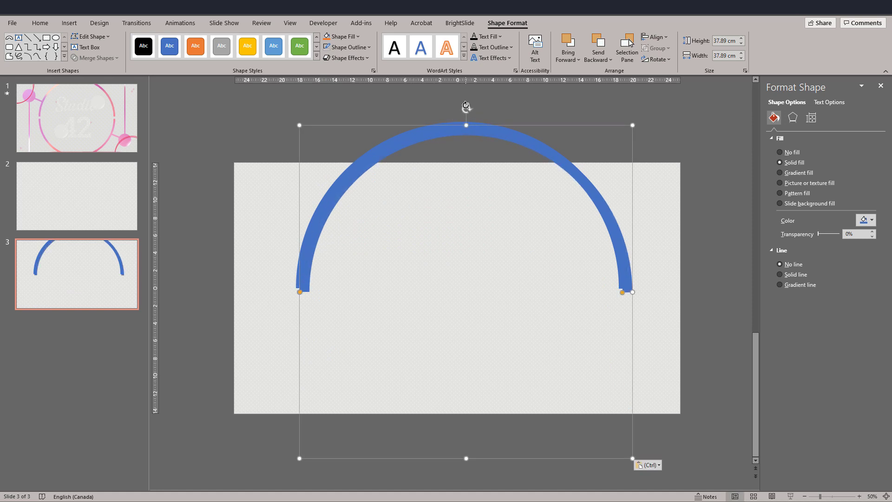
drag(470, 106, 413, 442)
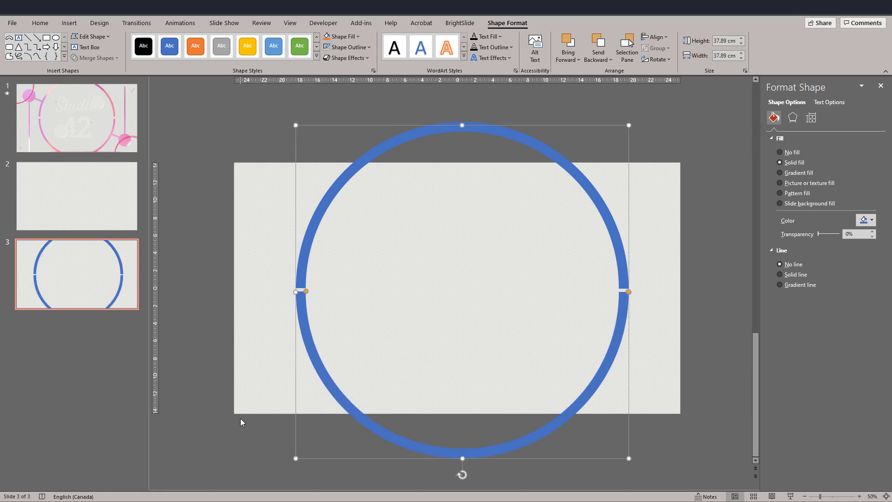
Nudge the lower half ring to leave a small gap between the two halves, and preview the slide full screen.
key(Down)
key(Down)
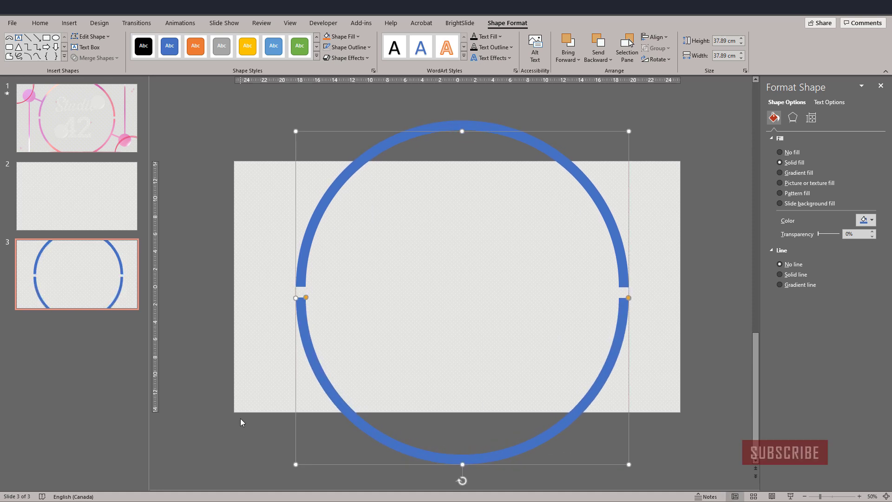
click(375, 147)
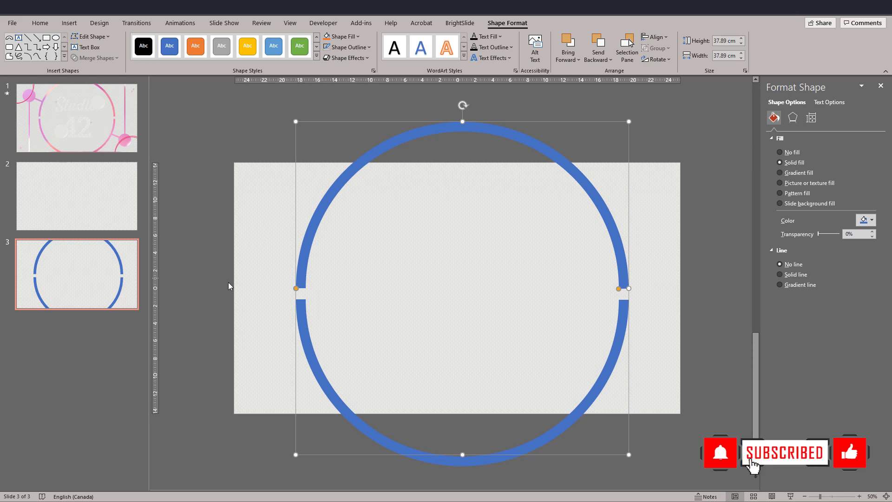
click(308, 334)
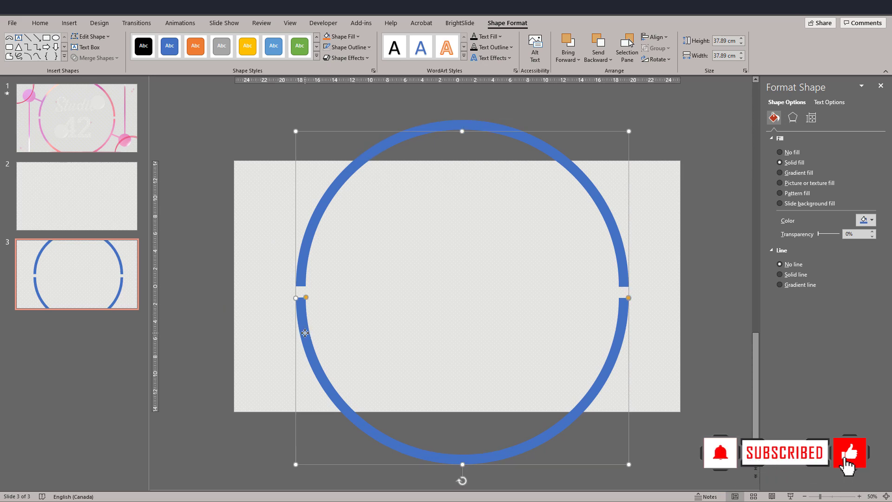
click(191, 310)
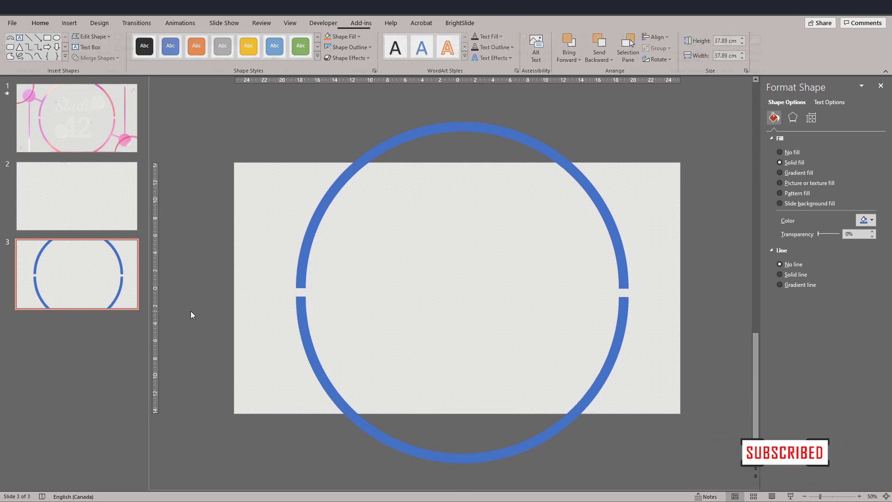
click(790, 496)
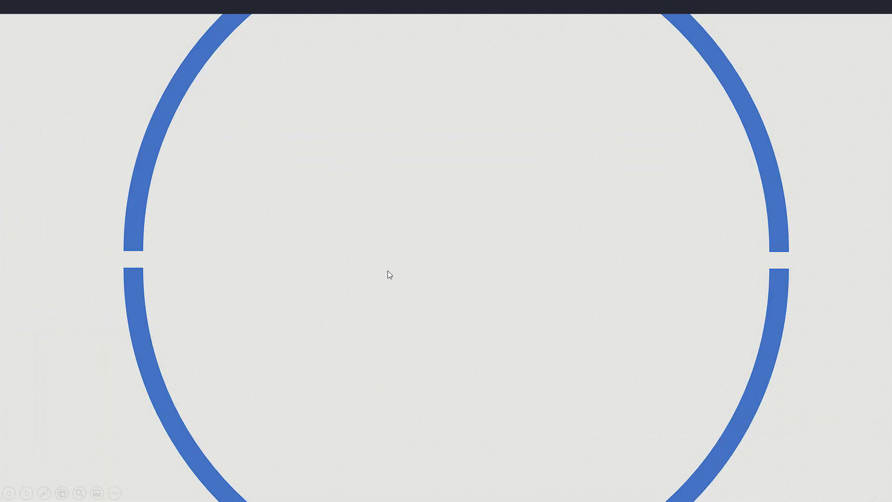
key(Escape)
Draw a circle about 4.71 cm in diameter without an outline near the slide's upper-left corner.
click(509, 39)
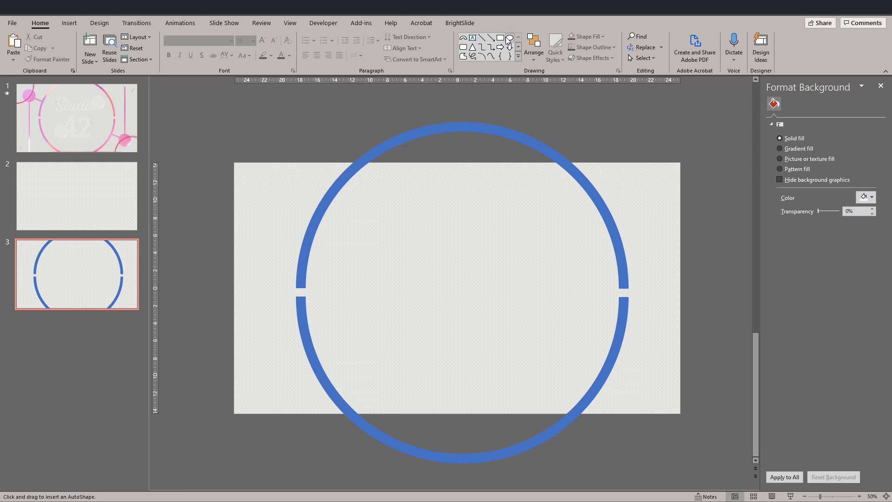
drag(253, 175, 292, 217)
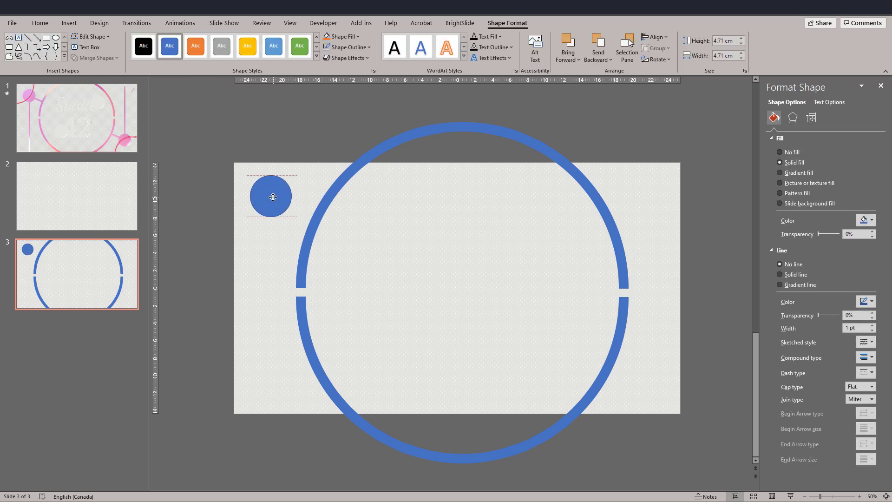
Draw a thin rectangular bar and angle it so that it connects the small circle to the upper half ring.
click(51, 20)
click(500, 38)
mouse_move(387, 226)
mouse_down()
mouse_move(439, 227)
mouse_move(447, 243)
mouse_move(458, 236)
mouse_up()
drag(394, 233, 288, 203)
mouse_move(315, 181)
mouse_down()
mouse_move(326, 184)
mouse_move(303, 209)
mouse_up()
drag(336, 237, 317, 221)
shift+click(275, 185)
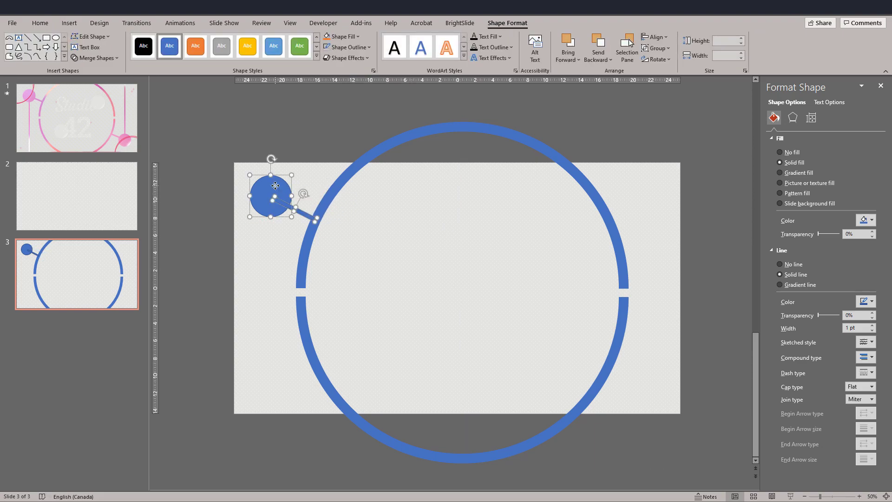
click(206, 189)
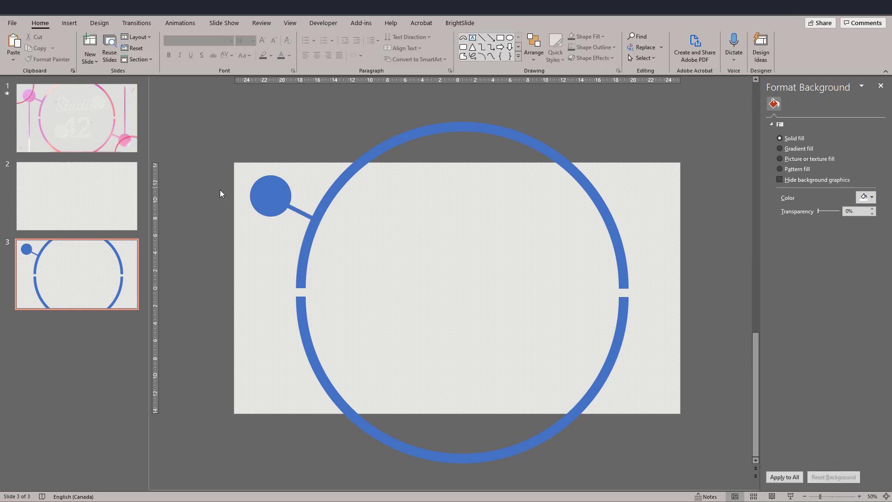
Copy the connector bar, stand the copy vertically beneath the small circle, make it 0.3 cm thick and lengthen it downward.
drag(301, 215, 275, 261)
drag(256, 272, 271, 248)
click(740, 43)
click(740, 43)
click(740, 53)
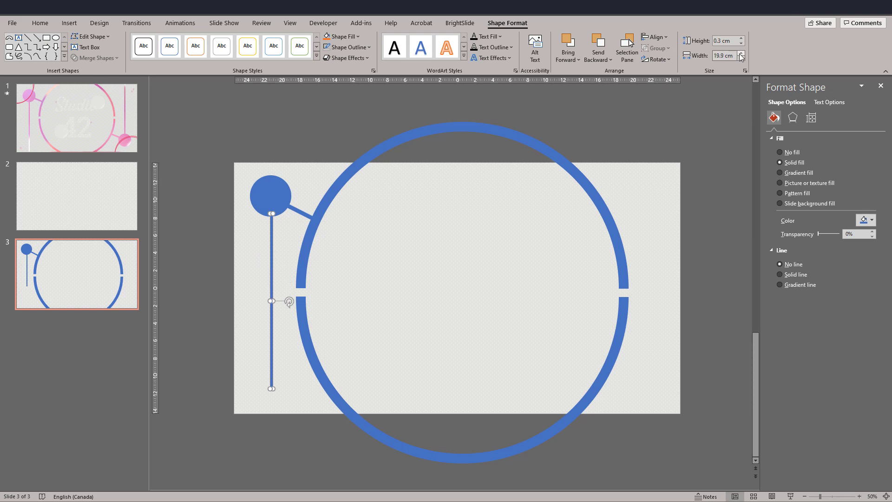
click(202, 174)
Copy the small circle to the lower end of the vertical bar, and group the circles and bars beside the ring's left side.
click(260, 193)
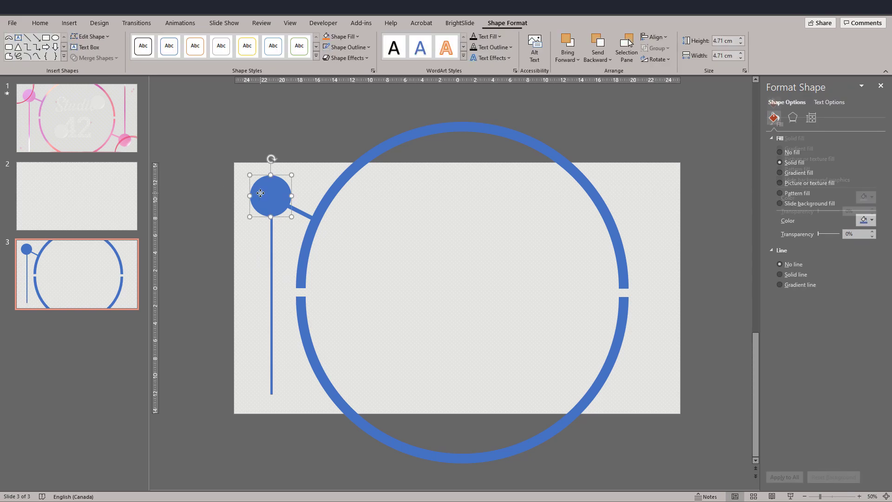
key(ctrl+c)
key(ctrl+v)
drag(277, 205, 272, 416)
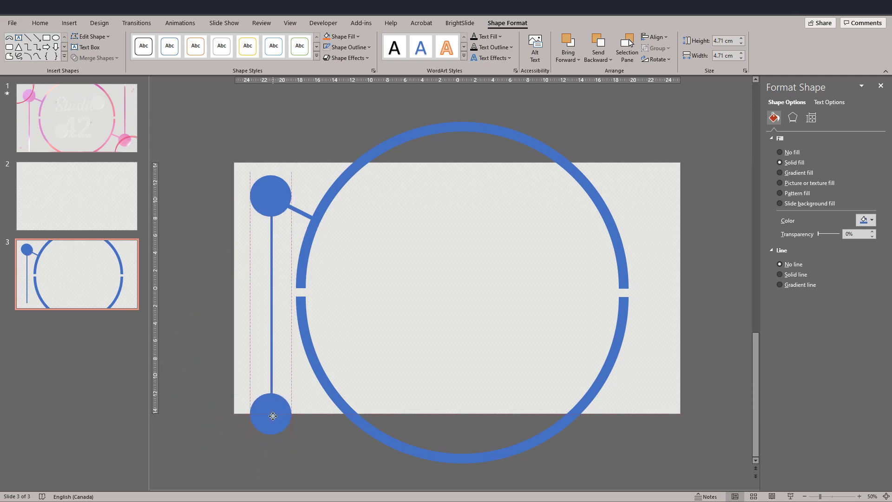
click(202, 416)
drag(202, 126, 336, 478)
key(ctrl+g)
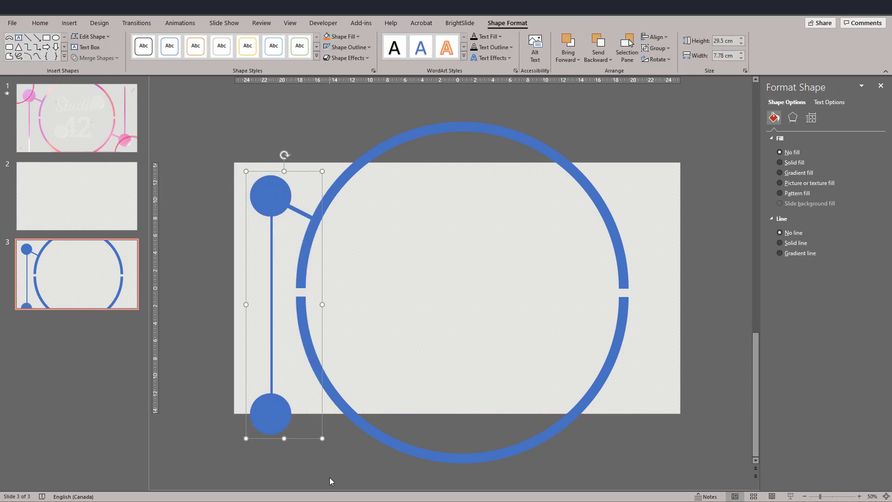
Duplicate the circle-and-bar group, rotate the copy 180° and place it at the ring's right side with its short bar touching the ring.
key(ctrl+v)
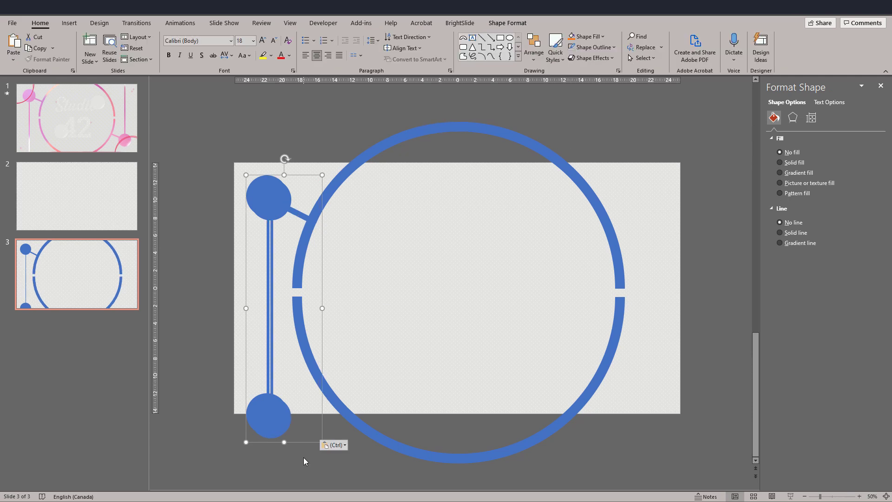
drag(299, 445, 483, 420)
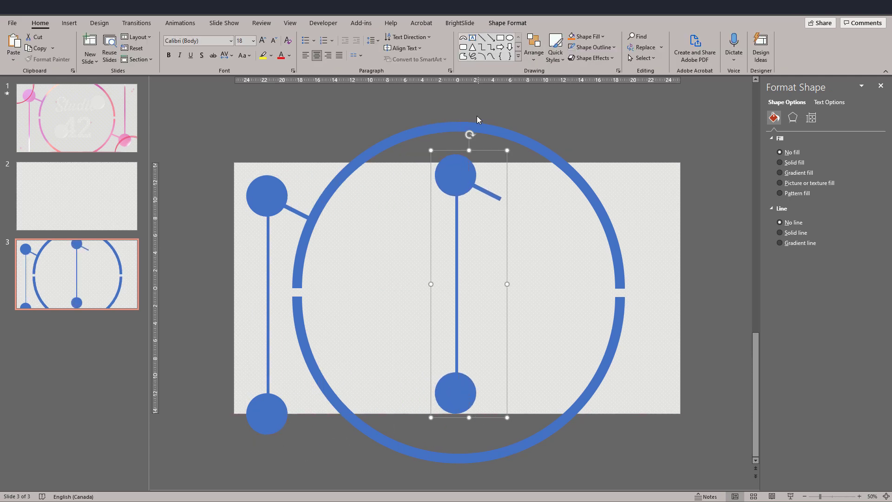
drag(471, 134, 646, 385)
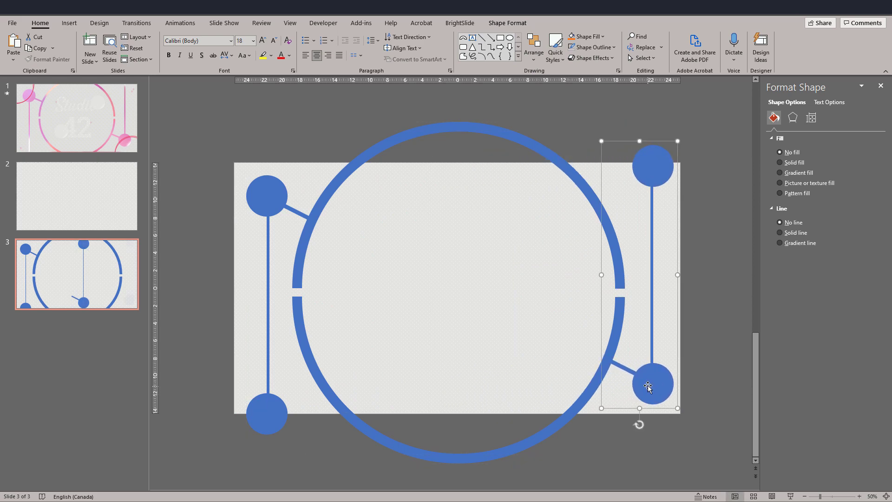
key(Down)
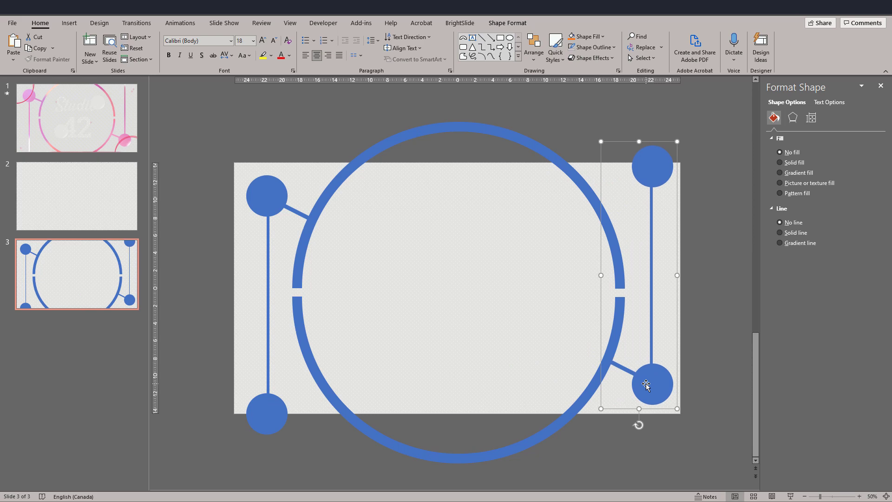
key(Down)
key(Down)
Group the ring halves with both circle-and-bar groups, leaving out the background, and centre the group horizontally on the slide.
drag(199, 95, 749, 488)
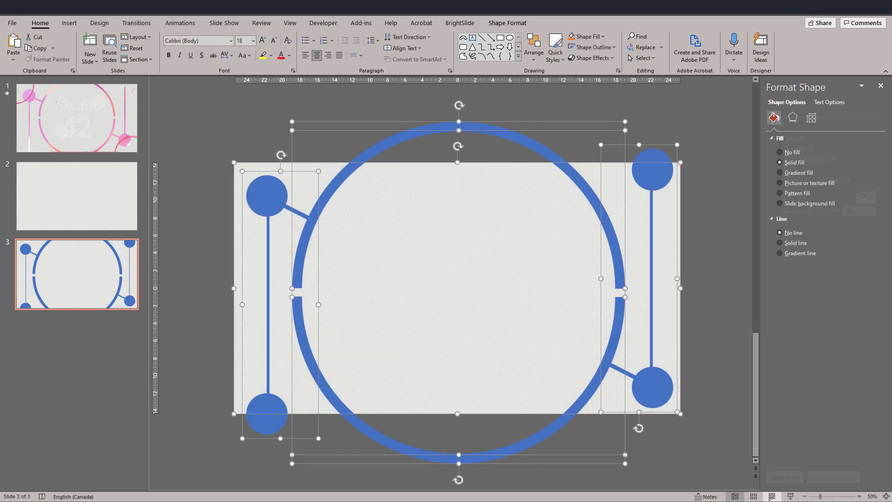
shift+click(233, 163)
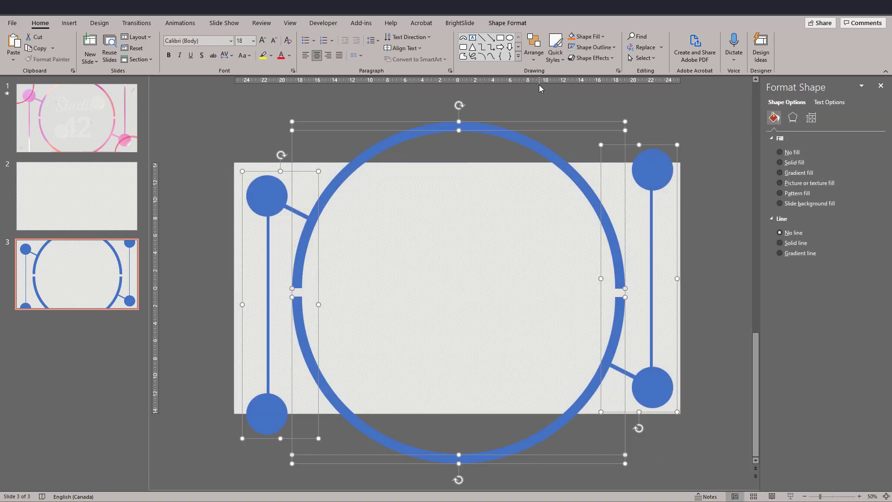
click(534, 55)
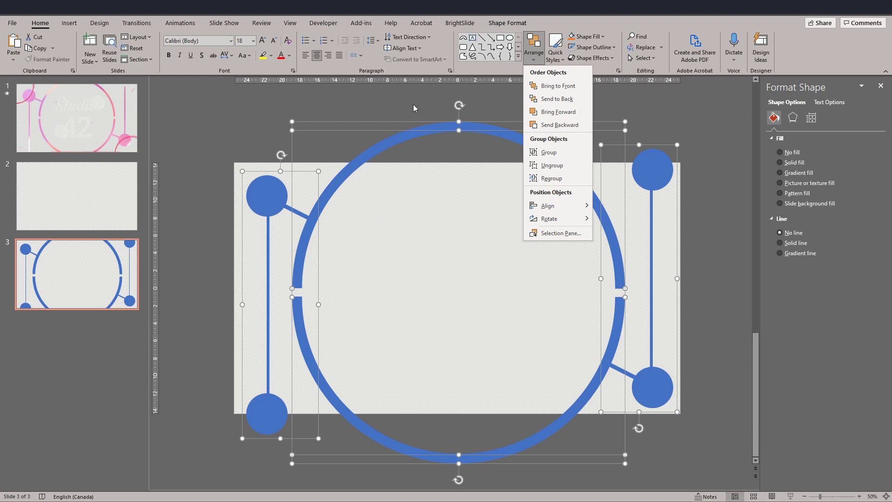
click(549, 151)
click(534, 55)
mouse_move(548, 205)
click(612, 222)
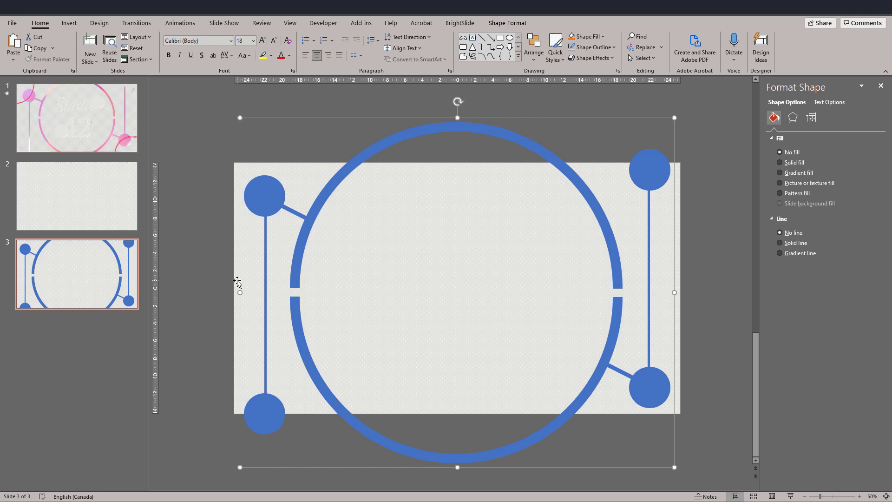
Ungroup the artwork, including both nested circle-and-bar groups, into individually selectable shapes.
key(ctrl+shift+g)
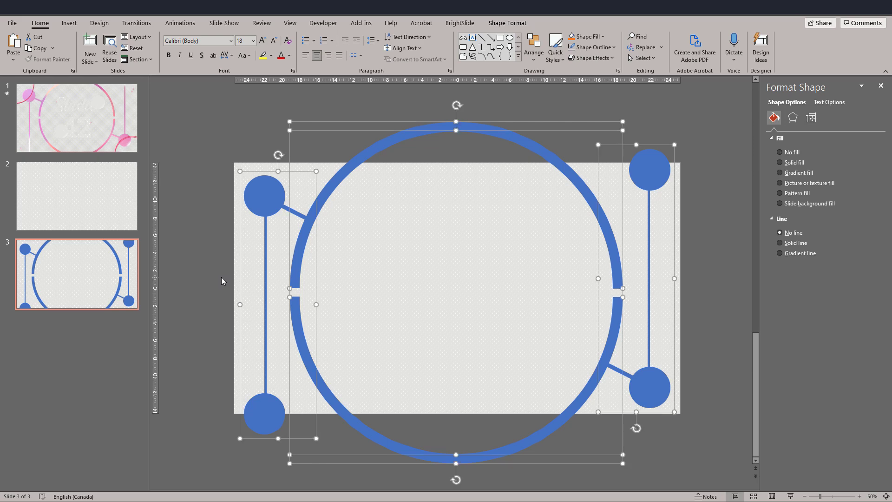
key(ctrl+shift+g)
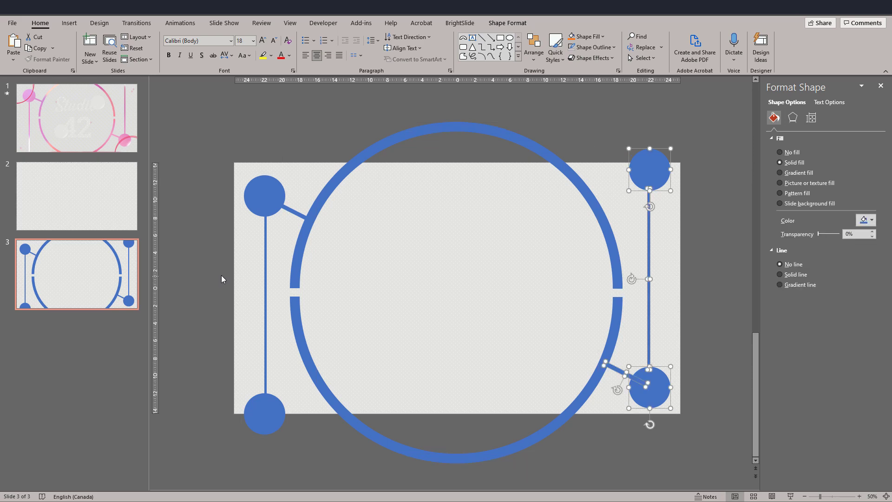
click(216, 232)
click(264, 197)
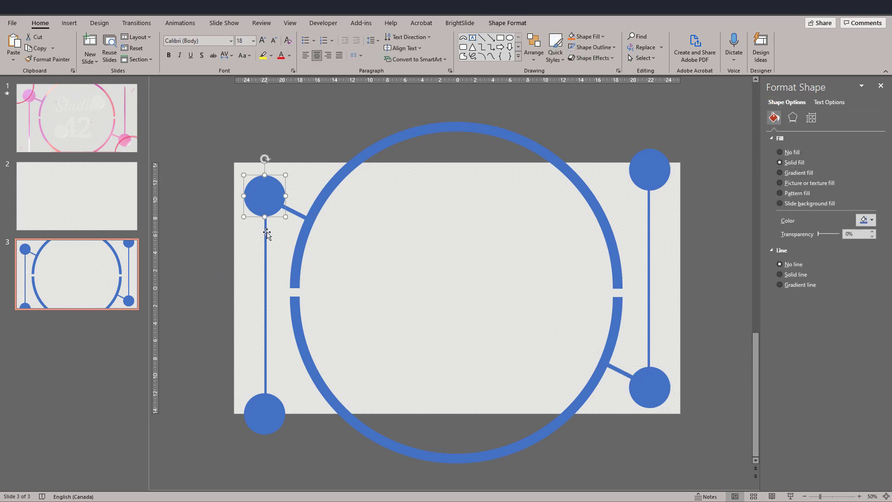
click(272, 227)
click(265, 227)
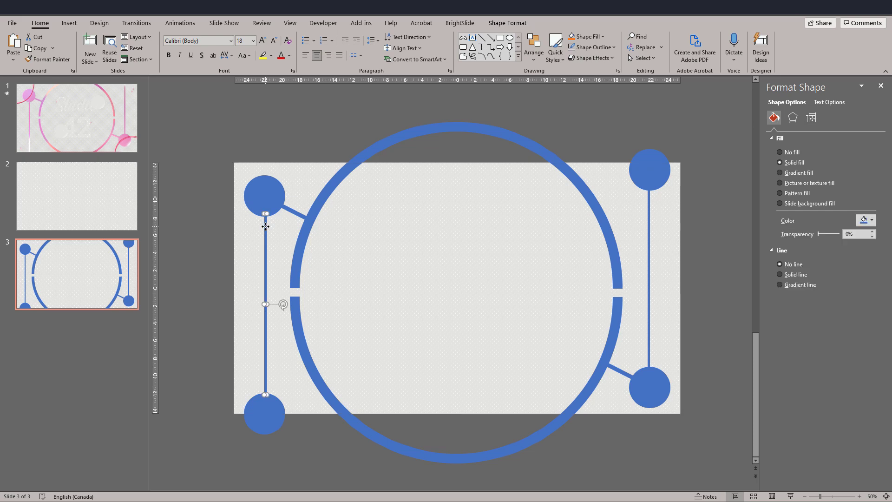
Subtract all the circles, bars and ring halves from the patterned background rectangle.
click(296, 217)
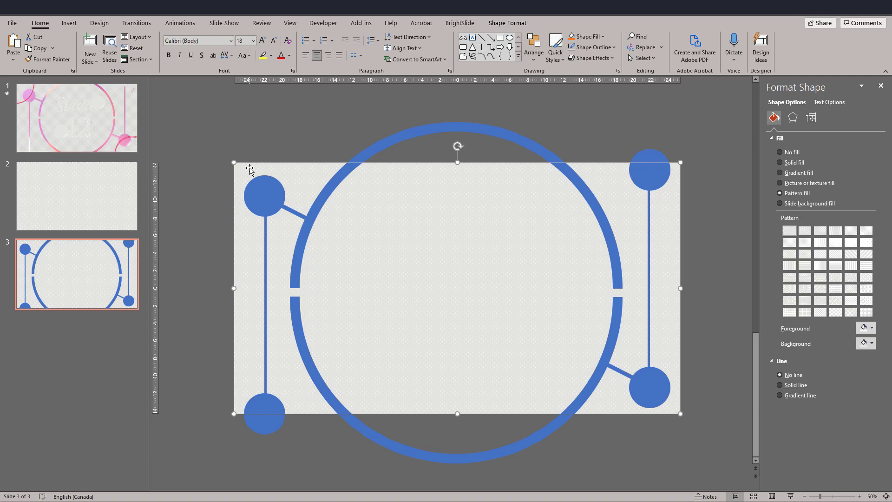
click(267, 202)
shift+click(264, 220)
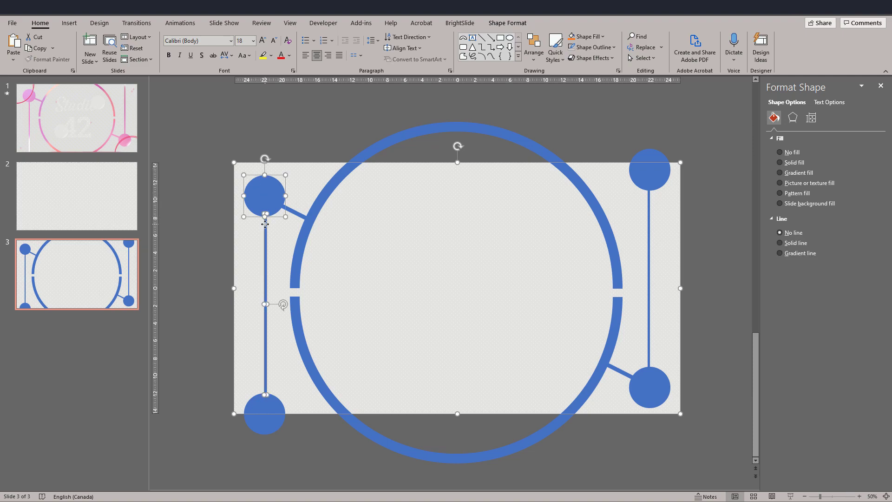
shift+click(297, 216)
shift+click(265, 409)
shift+click(300, 342)
shift+click(300, 284)
shift+click(649, 171)
shift+click(648, 239)
shift+click(633, 377)
shift+click(652, 400)
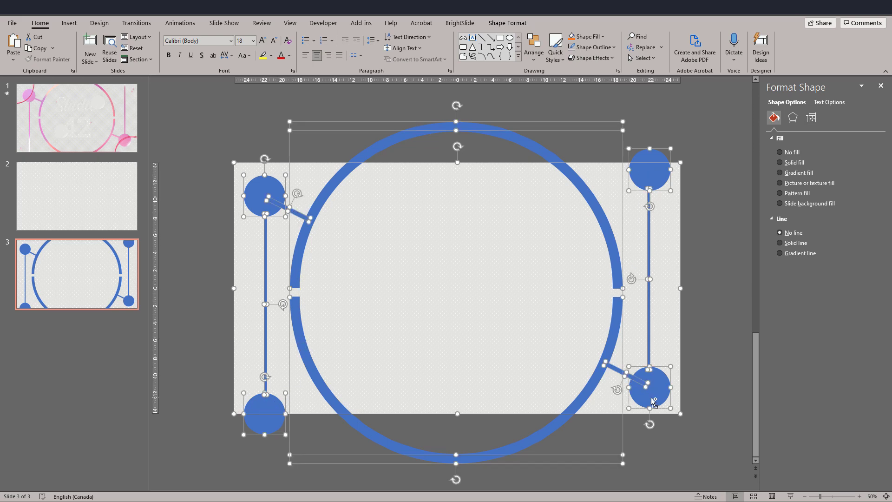
click(507, 22)
click(95, 58)
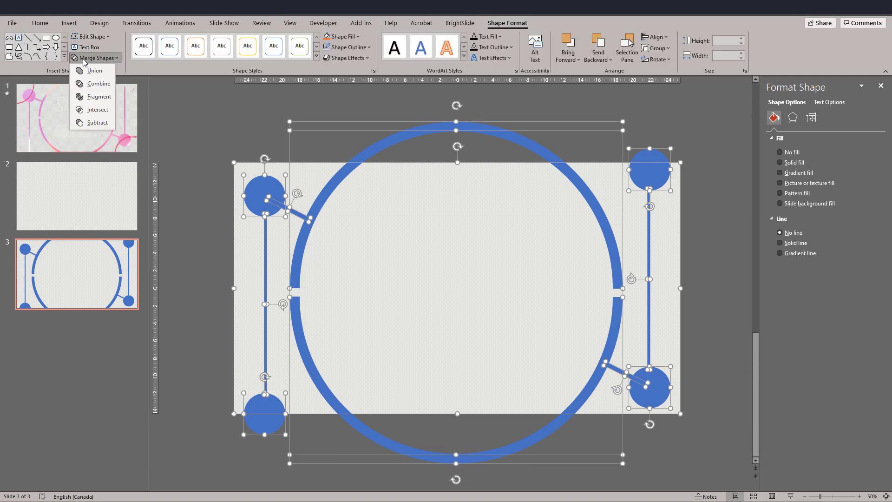
click(98, 122)
click(219, 251)
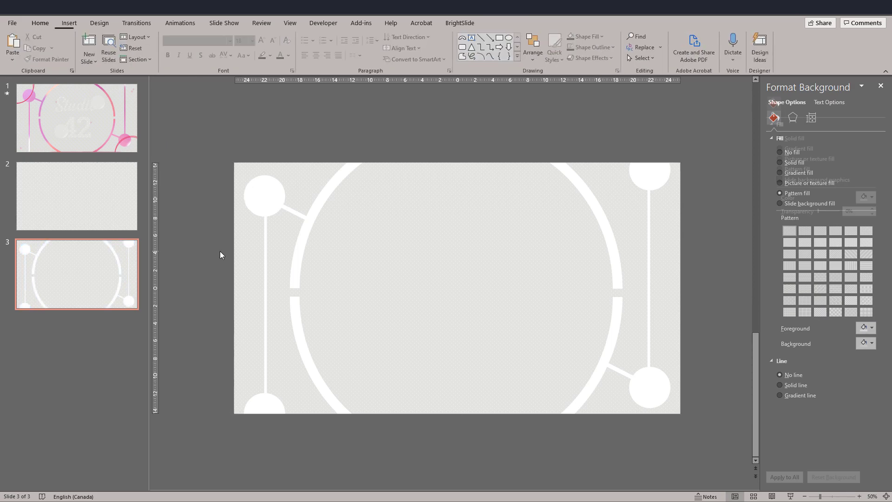
Draw a slide-sized 50.8 × 28.58 cm rectangle, send it behind the cut-out background and preview the slide in full screen.
click(502, 283)
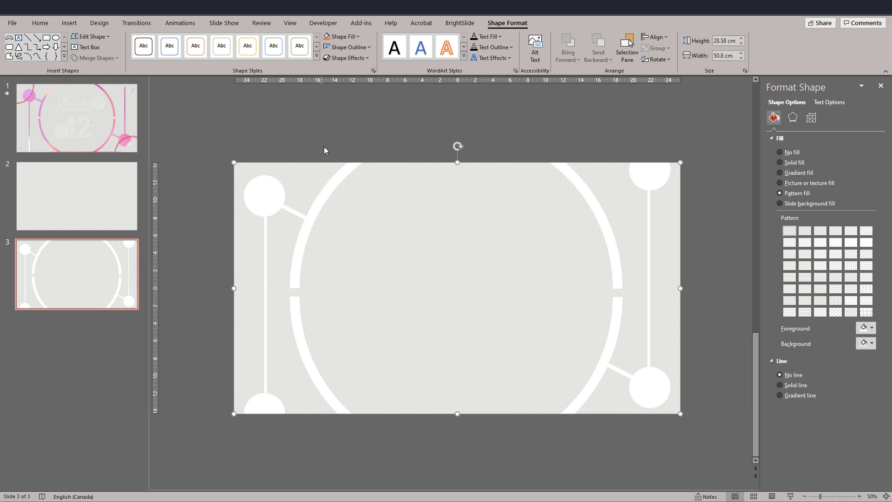
click(347, 134)
click(499, 39)
drag(233, 162, 680, 413)
right_click(394, 226)
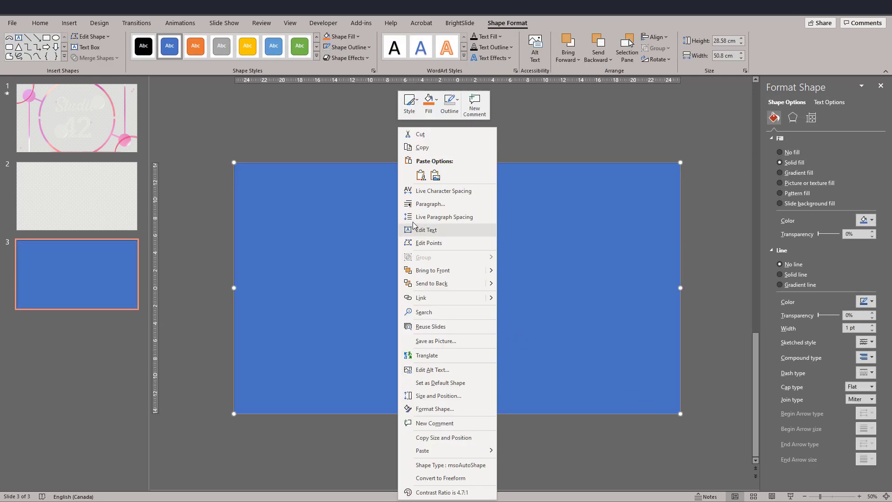
click(437, 283)
click(203, 239)
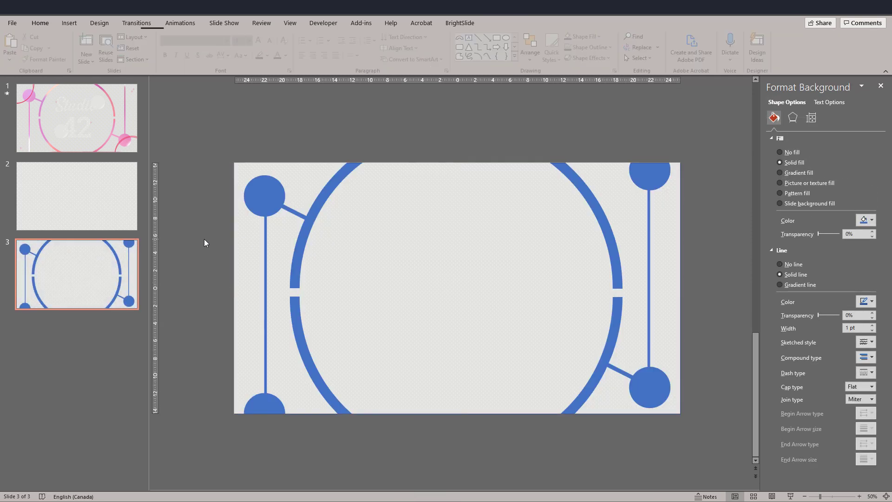
click(790, 496)
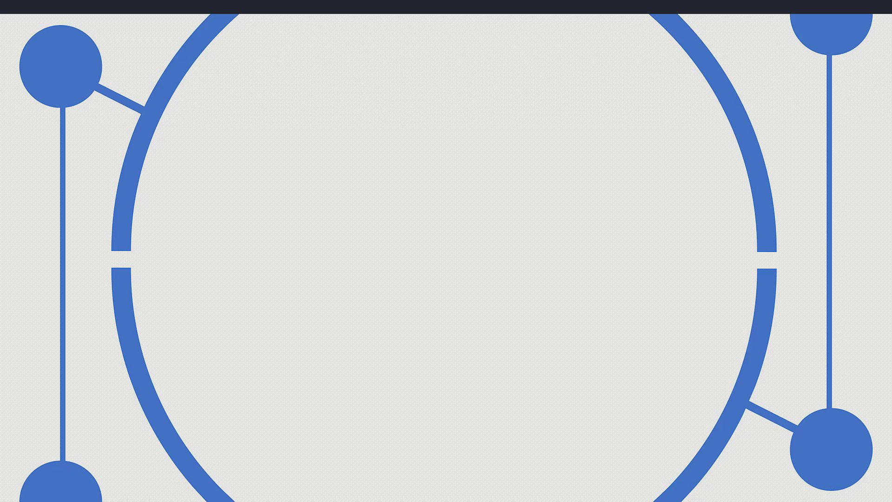
key(Escape)
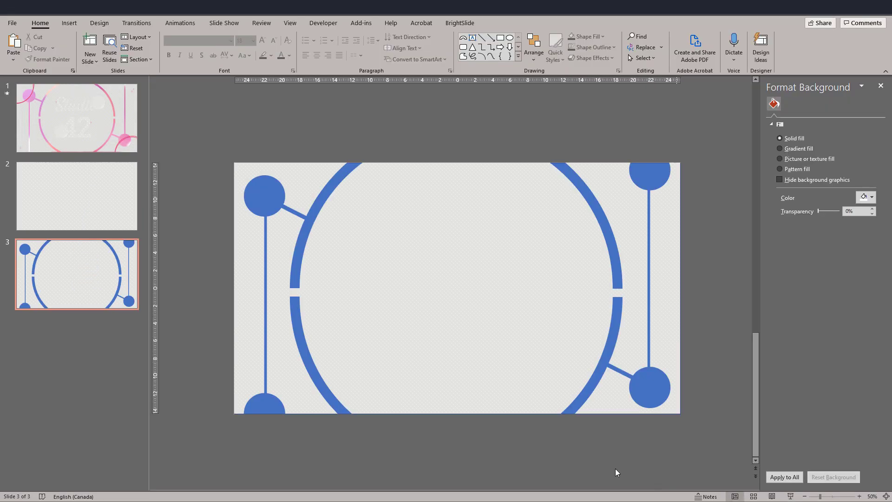
Send the cut-out background to the back and delete the slide-sized blue rectangle.
right_click(252, 234)
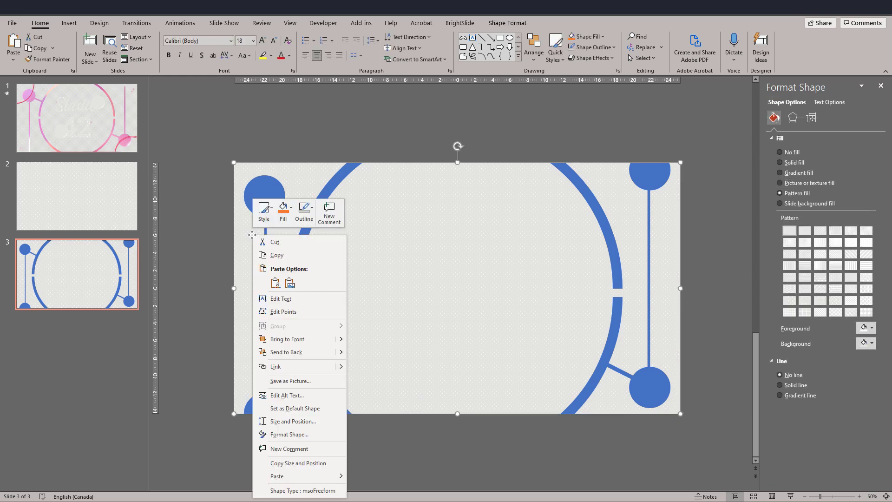
click(303, 354)
click(351, 306)
key(Delete)
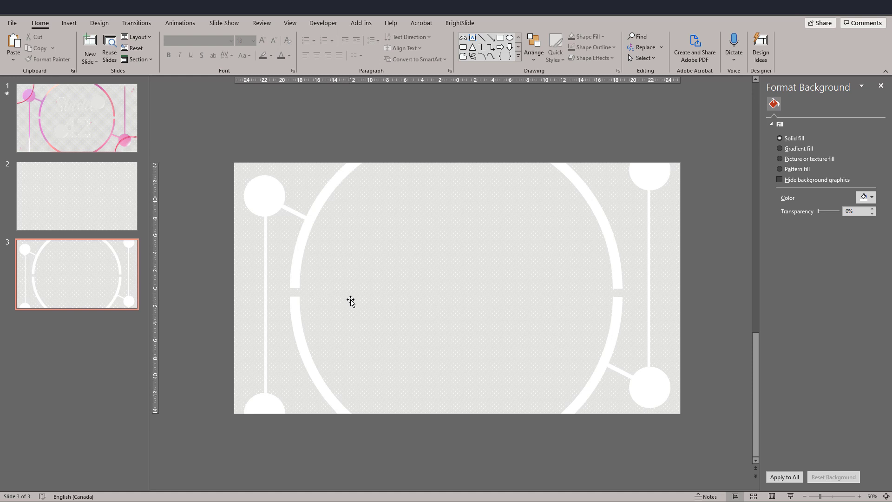
Apply the outer Offset: Bottom Right shadow preset to the cut-out patterned background.
click(365, 297)
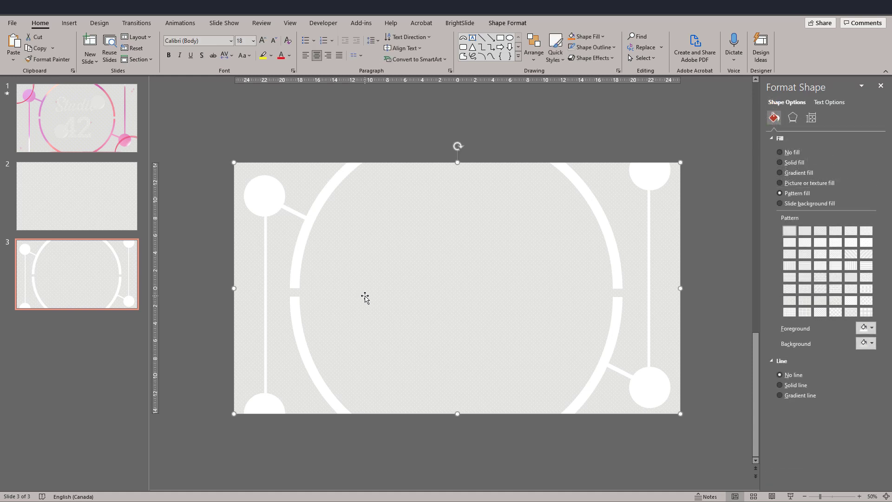
click(792, 120)
click(865, 151)
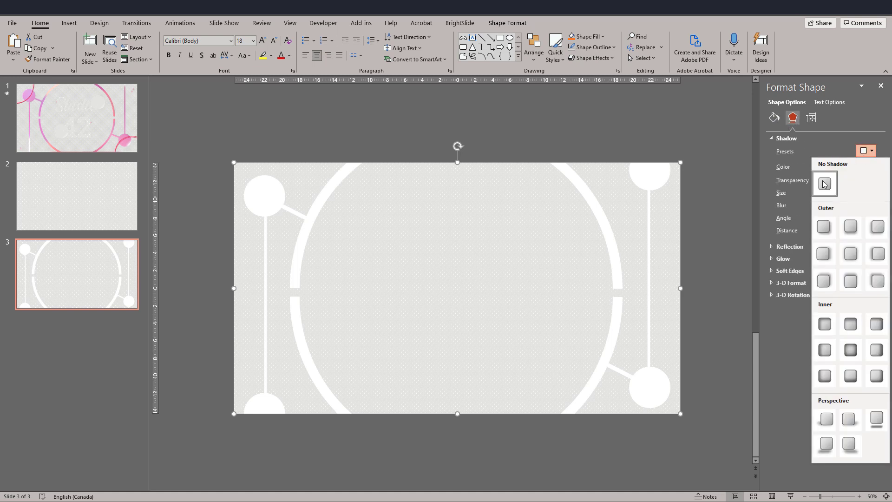
click(820, 228)
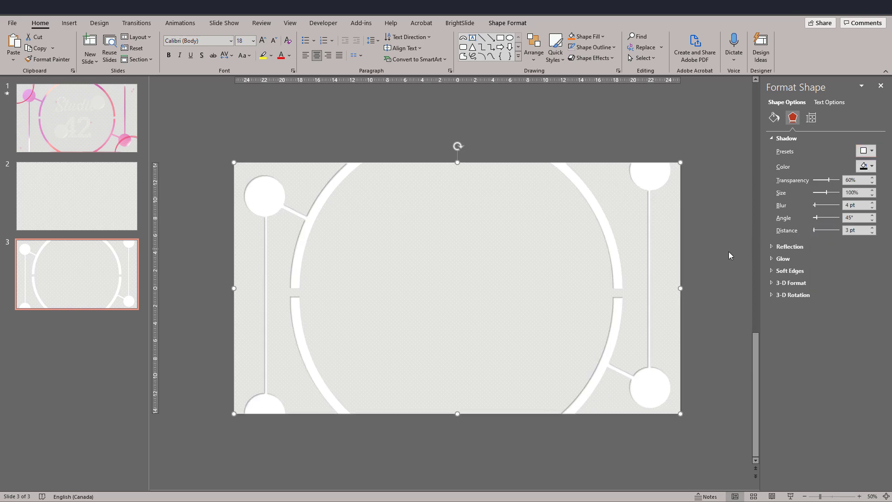
click(698, 271)
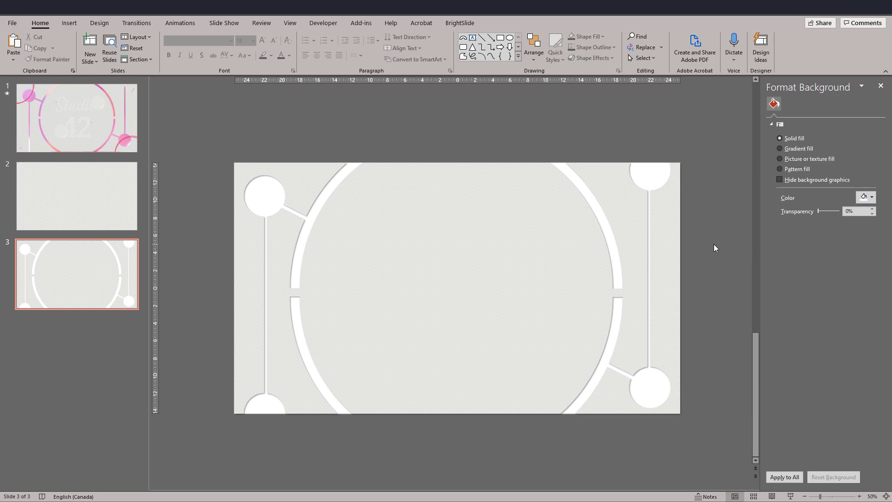
click(77, 274)
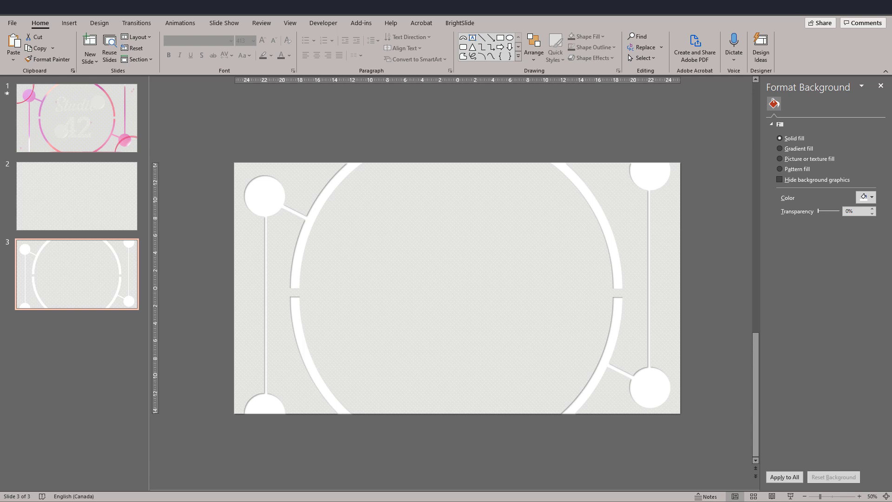
click(511, 259)
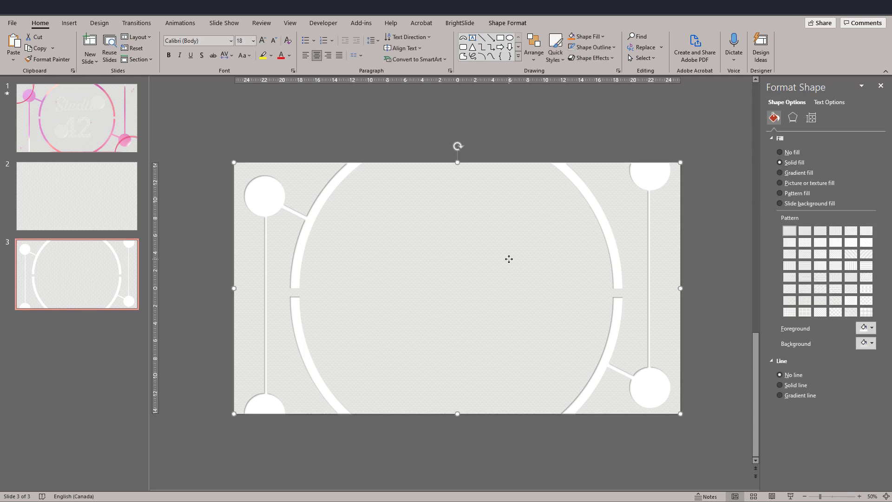
click(118, 139)
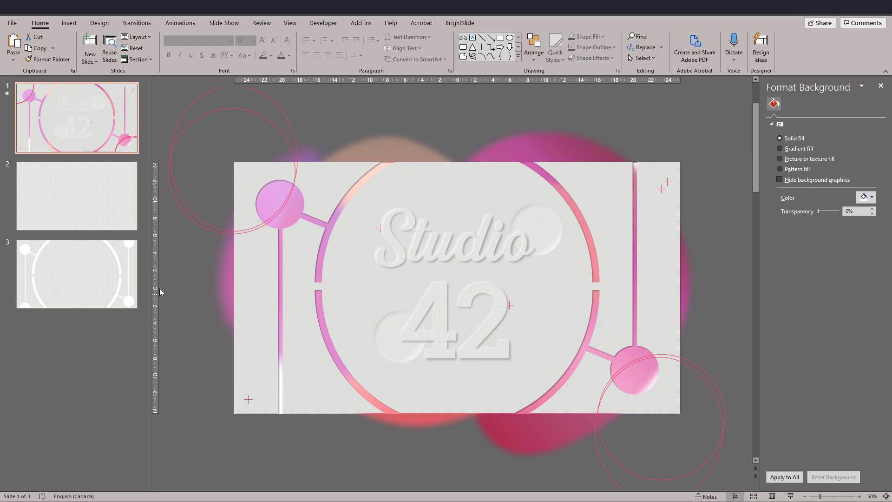
Copy the plain patterned slide 2 and paste it as a new slide after slide 3.
click(69, 213)
click(68, 301)
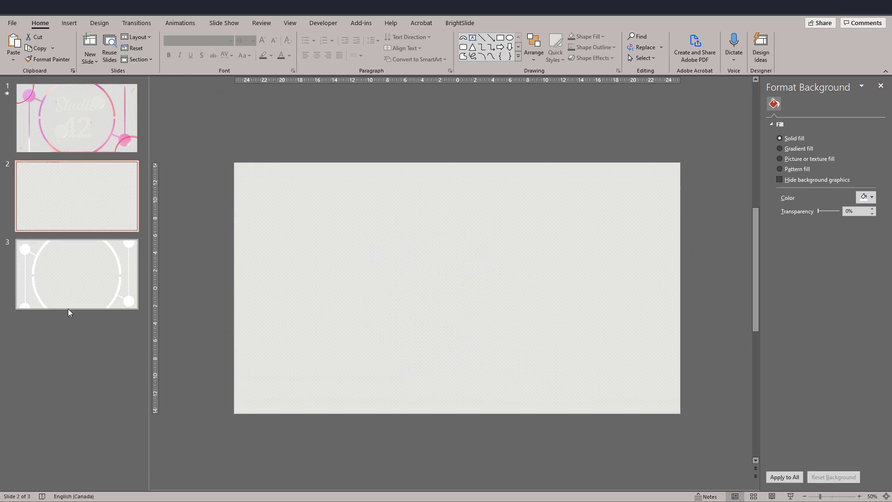
key(ctrl+v)
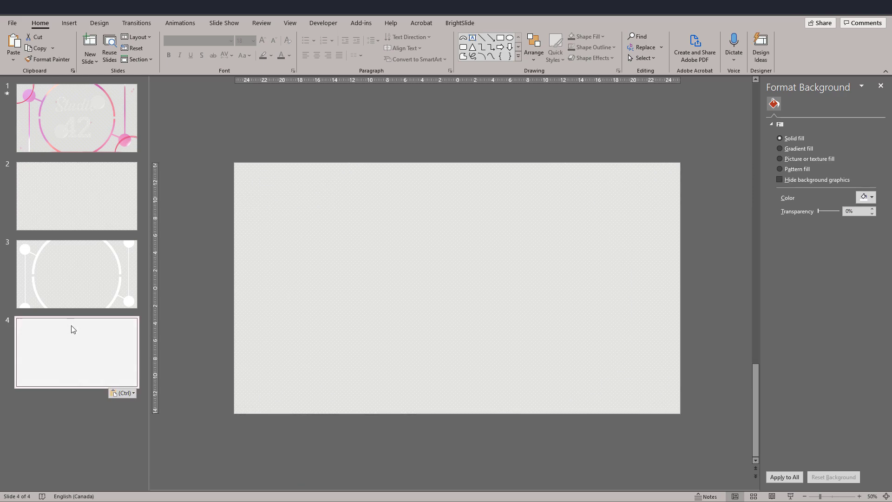
click(204, 259)
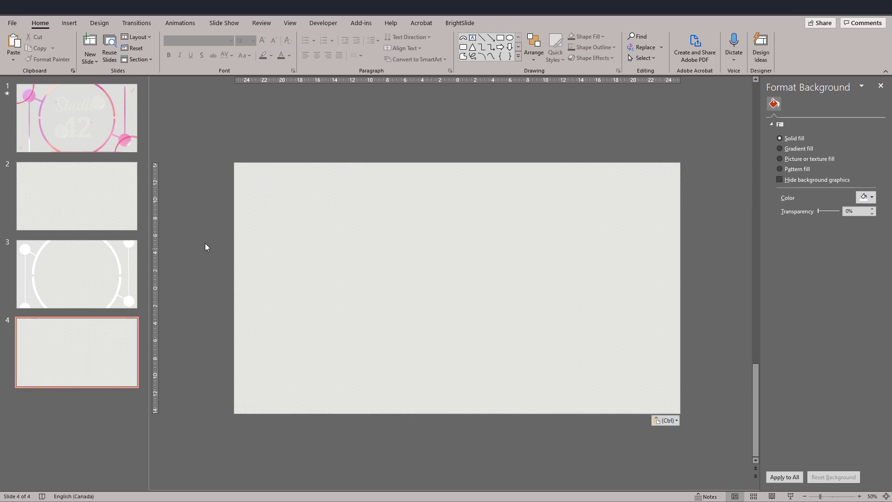
Insert a text box reading Studio on slide 4 and copy it into a second text box reading 42.
click(473, 37)
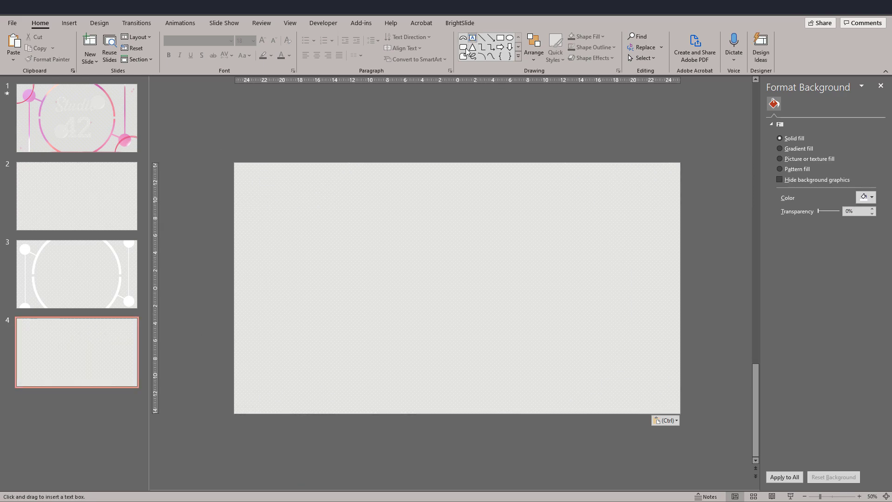
click(216, 225)
text(Studio)
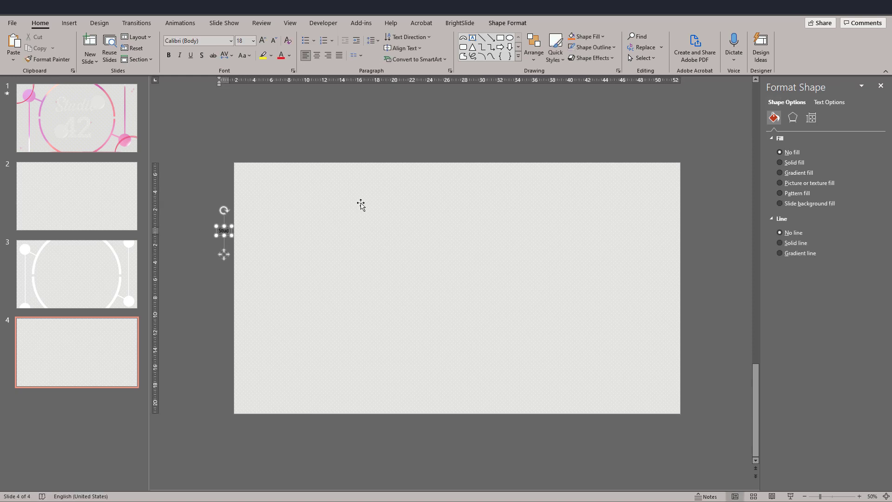
ctrl+drag(227, 254, 218, 289)
double_click(215, 266)
text(42)
Enlarge the text in both boxes to 287 pt and arrange them separately on the slide, with Studio above 42.
drag(190, 203, 287, 306)
click(263, 40)
click(263, 40)
click(262, 41)
drag(273, 255, 426, 245)
click(262, 40)
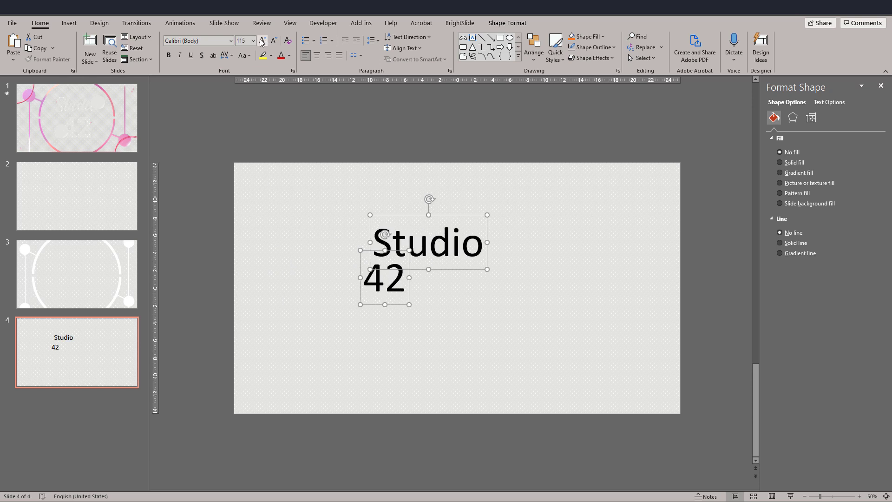
click(262, 40)
click(263, 40)
click(299, 416)
drag(361, 344, 283, 388)
drag(373, 292, 349, 252)
Set the word Studio in a flowing script font and the number 42 in a heavy slab-serif font.
click(230, 41)
click(212, 105)
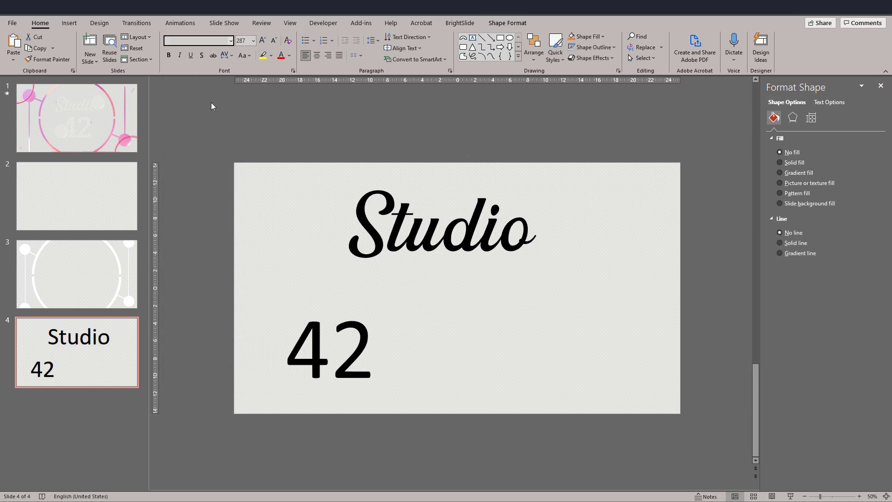
click(283, 394)
click(231, 40)
click(217, 225)
click(217, 226)
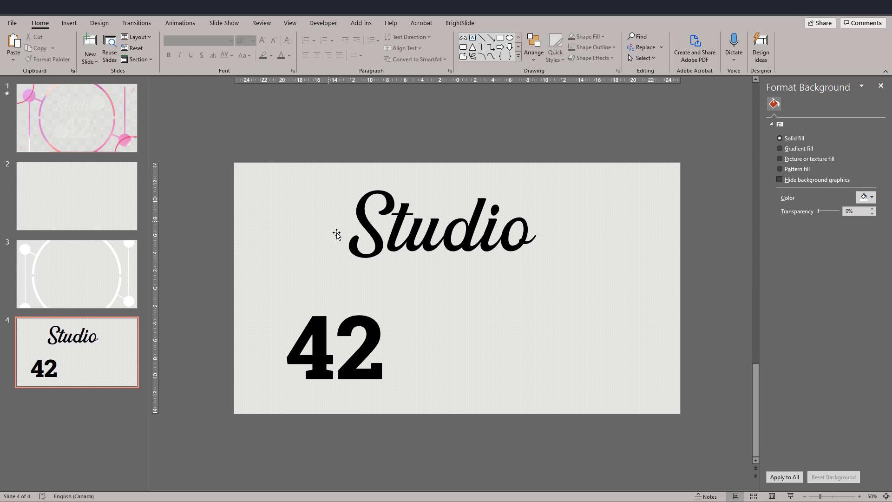
Move the number 42 up so it sits centrally beneath the word Studio on slide 4.
click(332, 306)
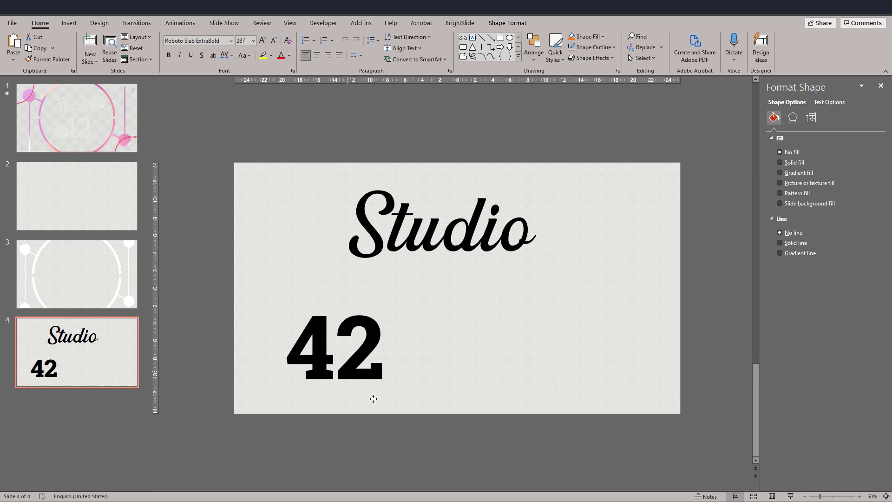
drag(364, 400, 467, 363)
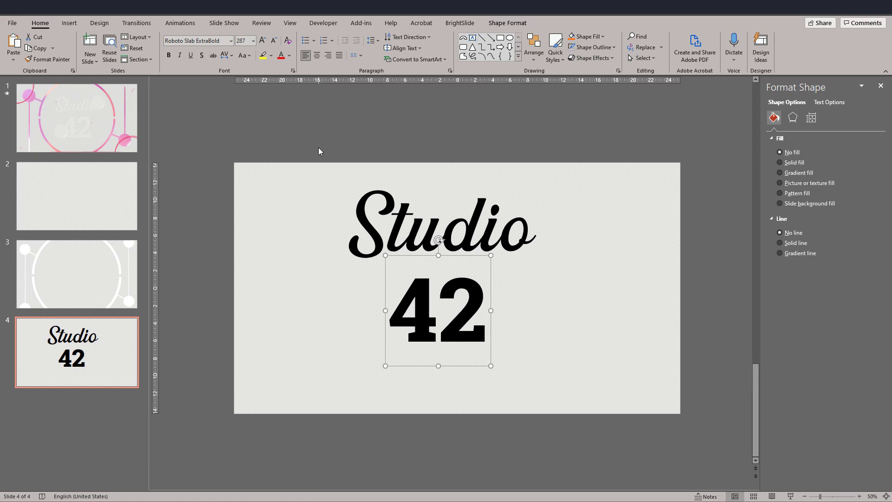
click(319, 146)
Draw a rectangle about 25.7 by 10.6 cm covering the word Studio and send it behind the text.
click(500, 38)
drag(327, 174, 553, 265)
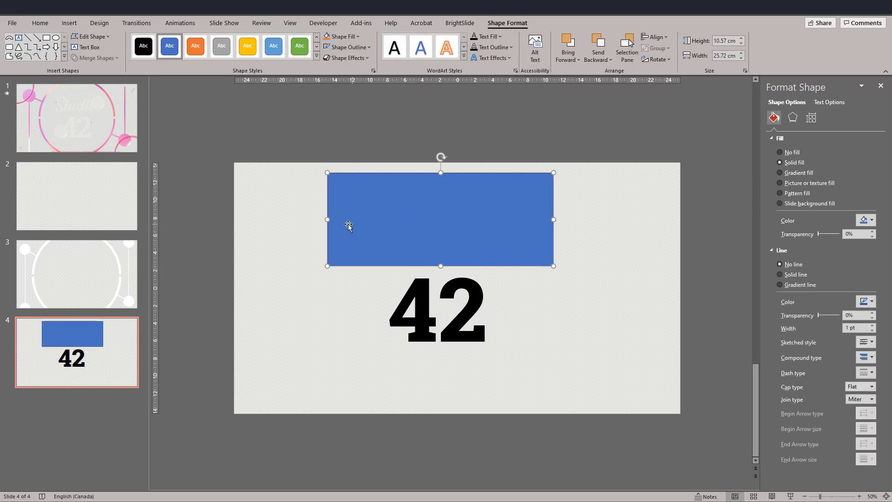
right_click(302, 224)
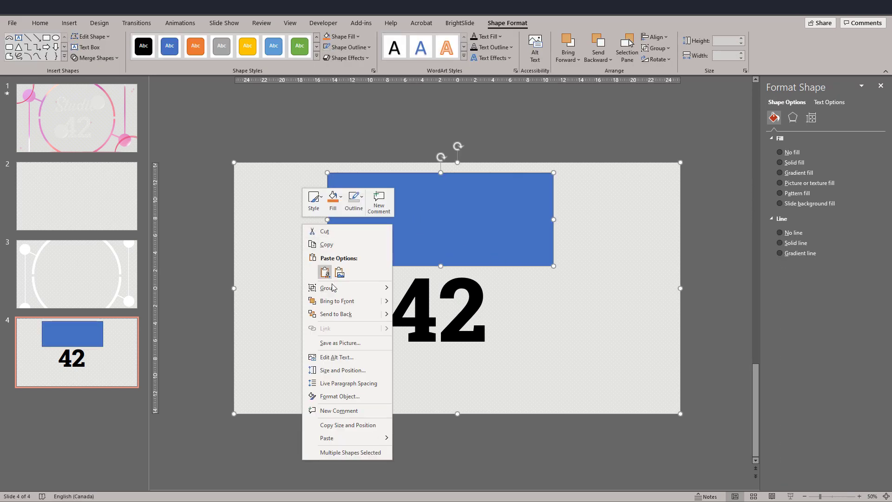
click(339, 312)
click(232, 249)
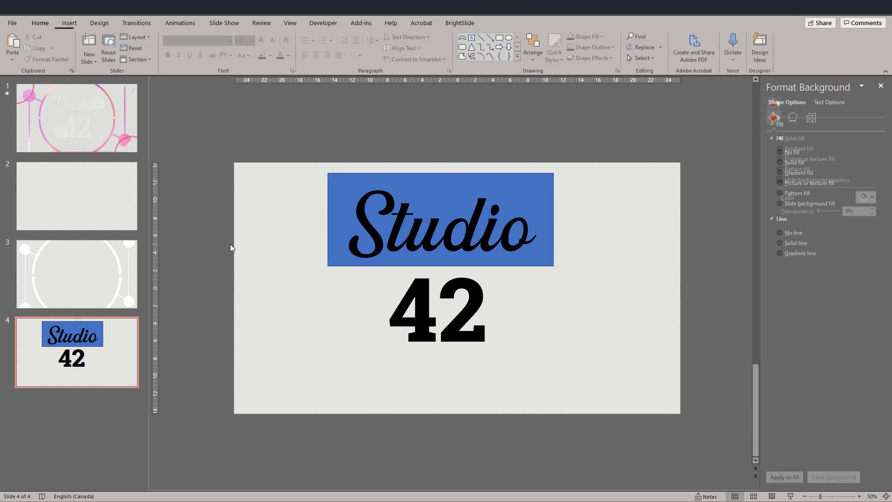
Intersect the blue rectangle with the Studio text box to turn the word into a shape.
click(332, 188)
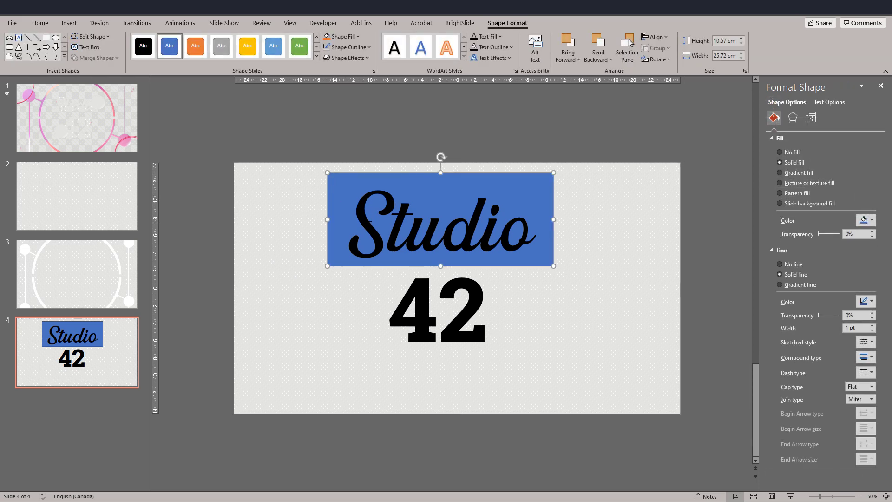
shift+click(369, 223)
click(113, 59)
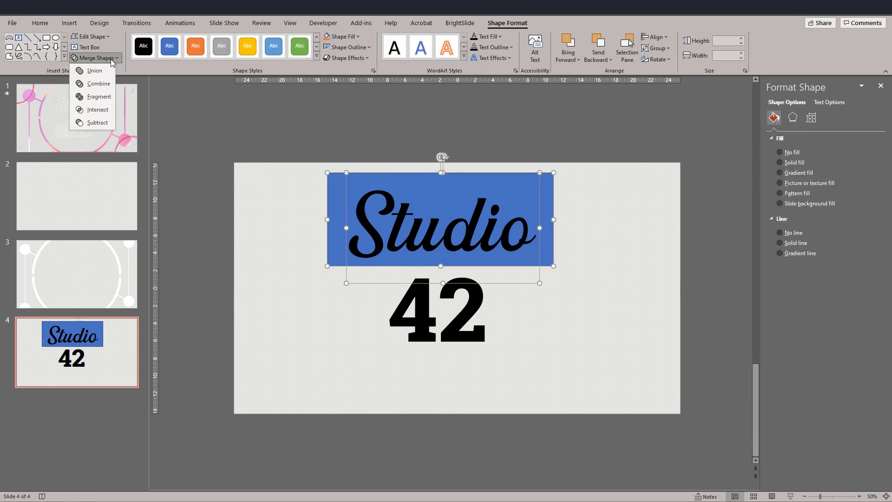
click(100, 112)
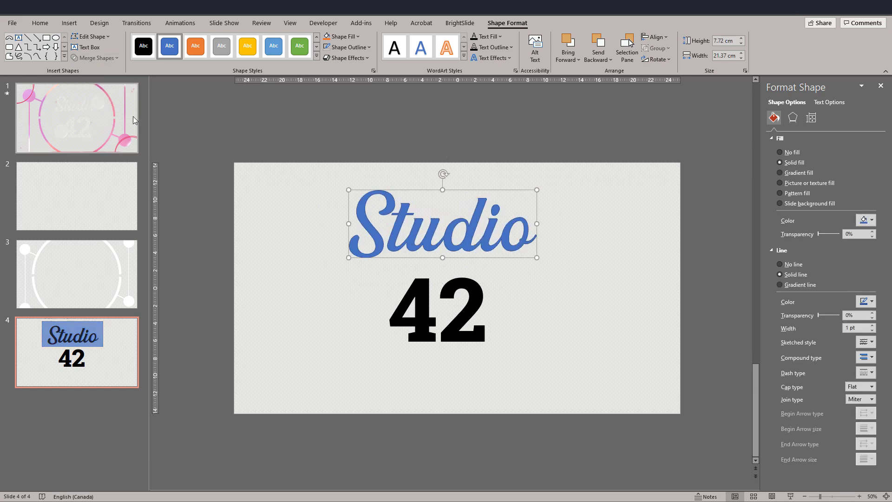
click(198, 212)
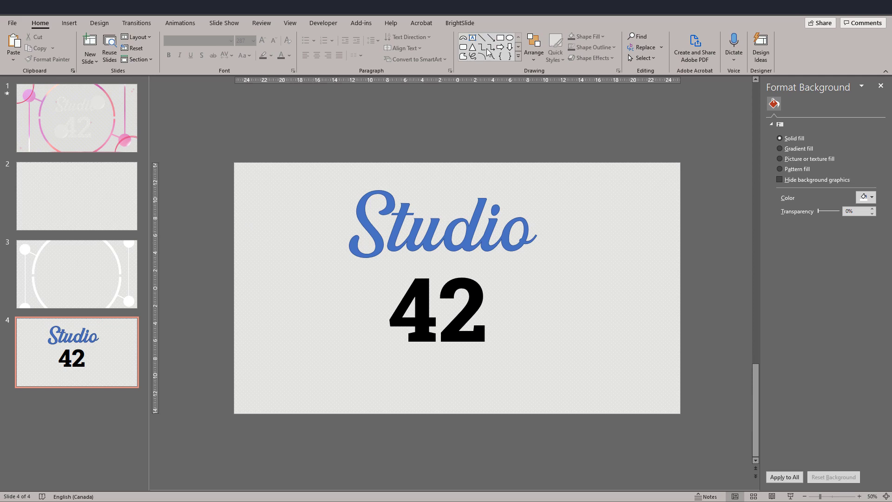
Draw a rectangle covering the number 42 and send it behind the text.
click(500, 39)
drag(516, 376, 371, 268)
right_click(303, 317)
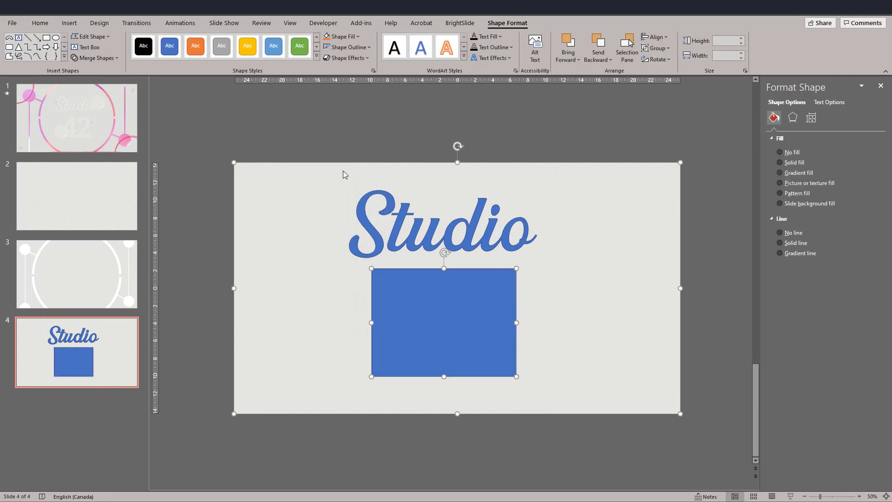
click(344, 171)
click(342, 142)
Intersect the second rectangle with the 42 text box to convert the number into a shape.
click(378, 296)
shift+click(403, 304)
click(107, 59)
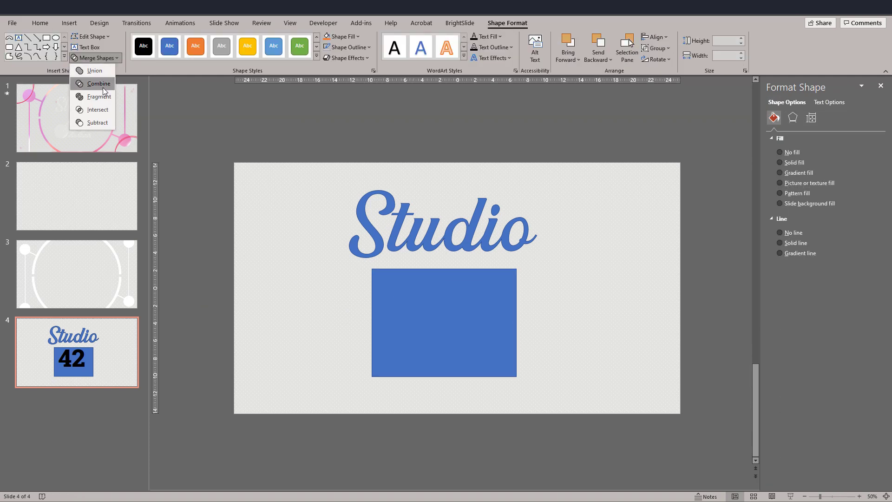
click(99, 110)
click(189, 234)
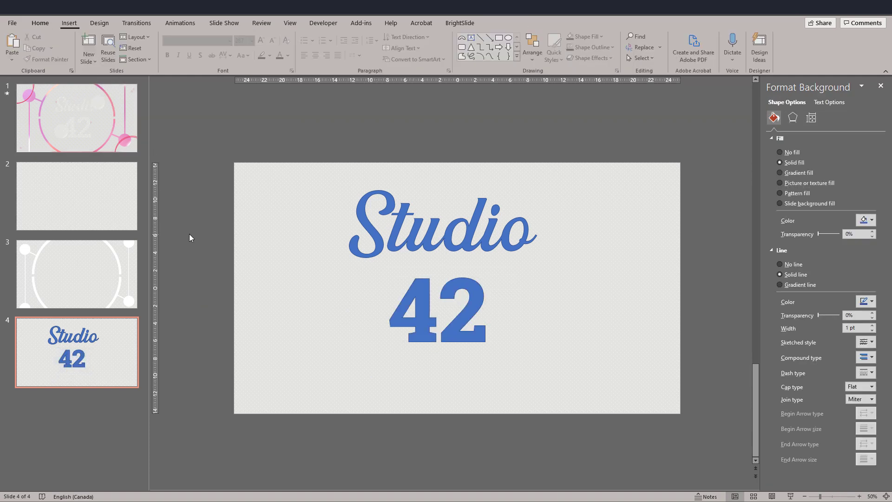
Move the Studio and 42 shapes to the left half of the slide, leaving more space between them.
click(420, 296)
drag(420, 293, 422, 329)
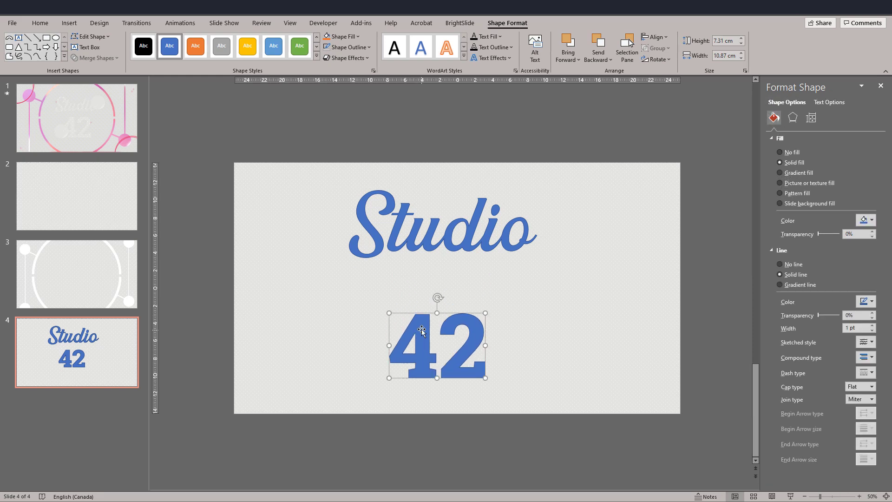
drag(428, 250, 351, 257)
drag(452, 326, 357, 332)
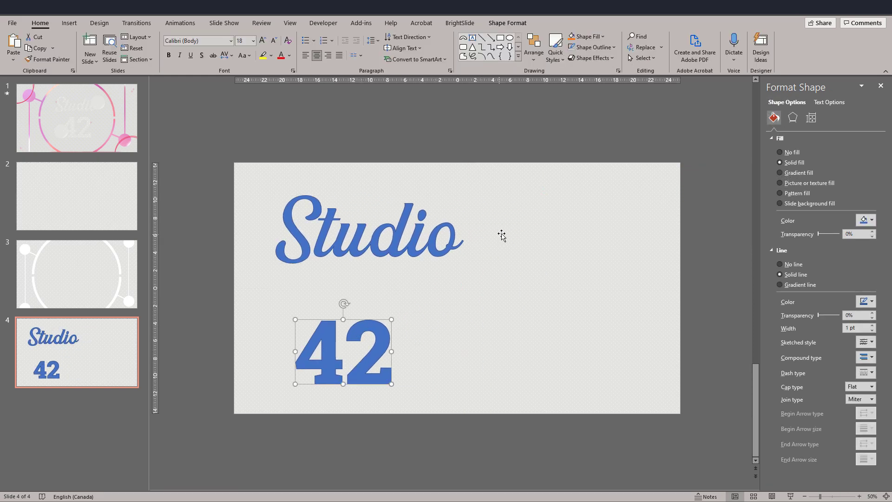
Copy the patterned background rectangle's formatting onto the Studio shape and change its pattern to Dotted: 20%.
click(532, 187)
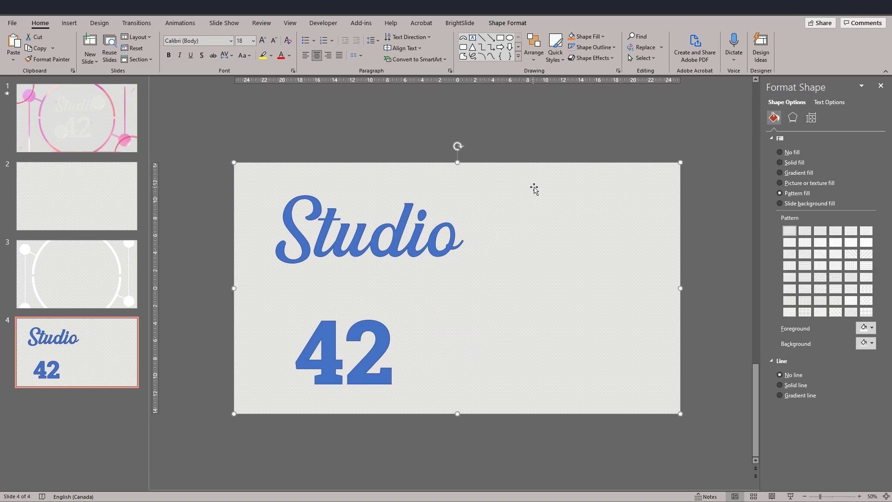
click(54, 61)
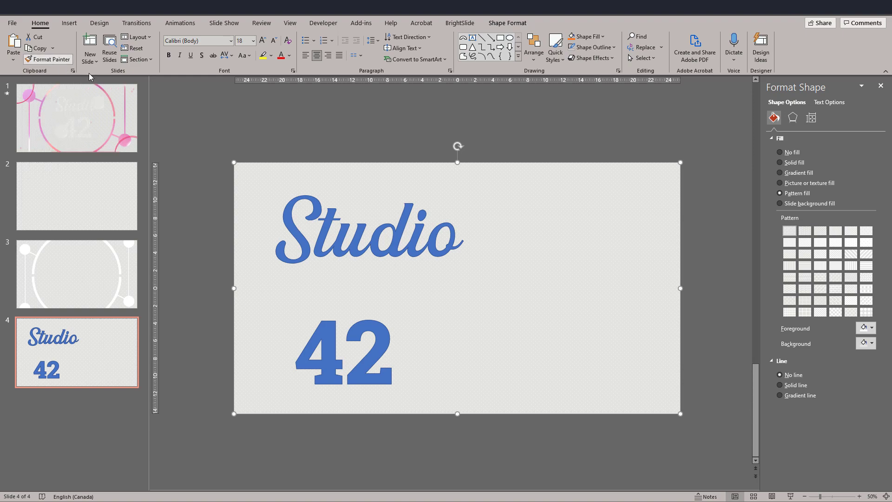
click(317, 207)
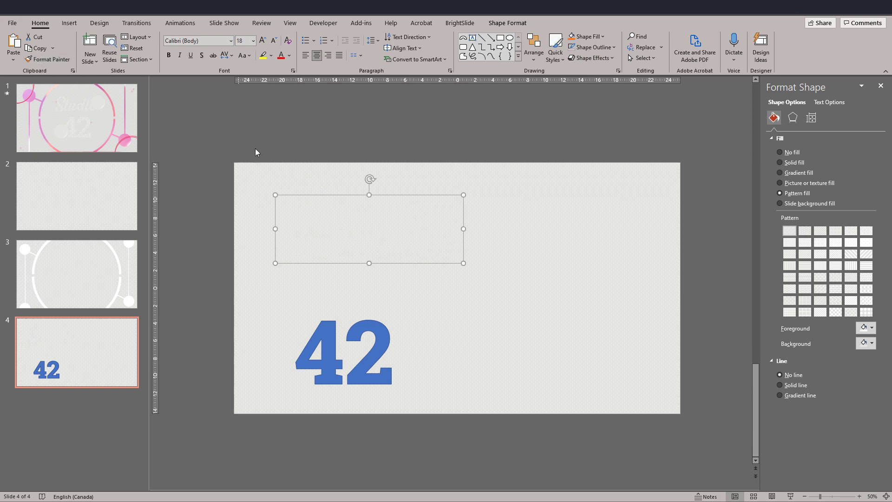
click(818, 235)
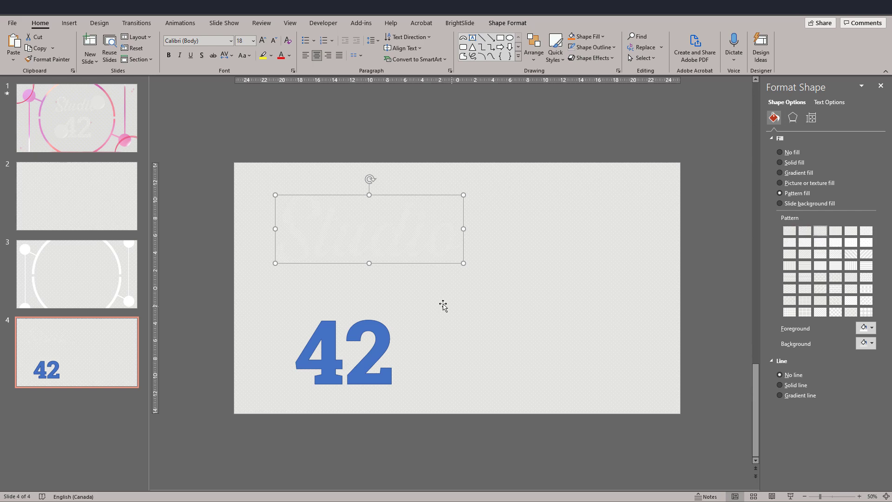
Copy the Studio shape's pattern formatting onto the 42 shape and inspect both patterns up close.
click(51, 59)
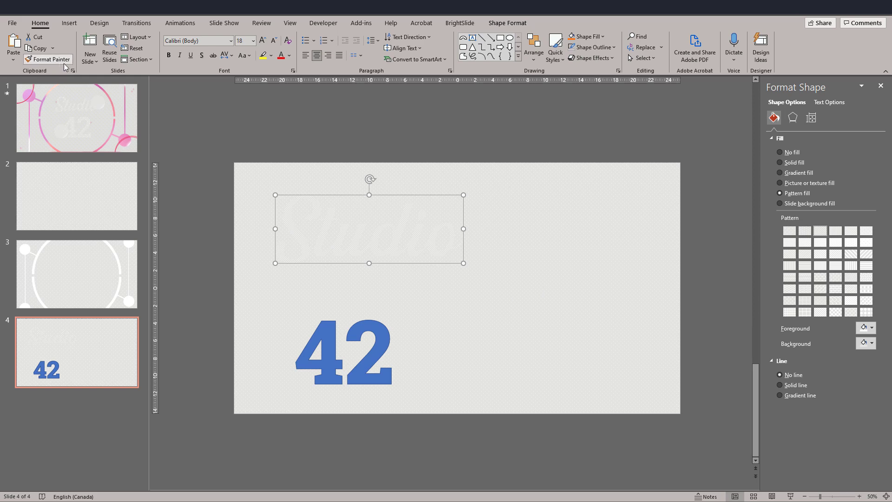
click(328, 337)
click(208, 328)
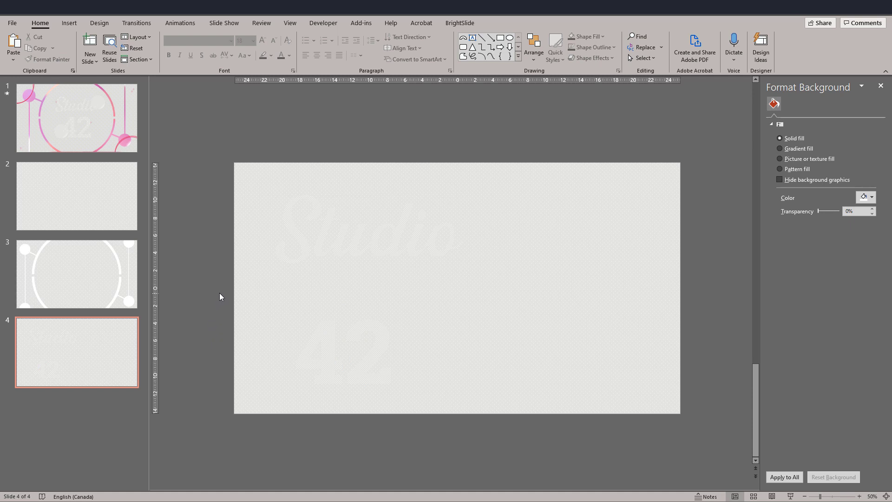
ctrl+scroll(281, 254, up, 5)
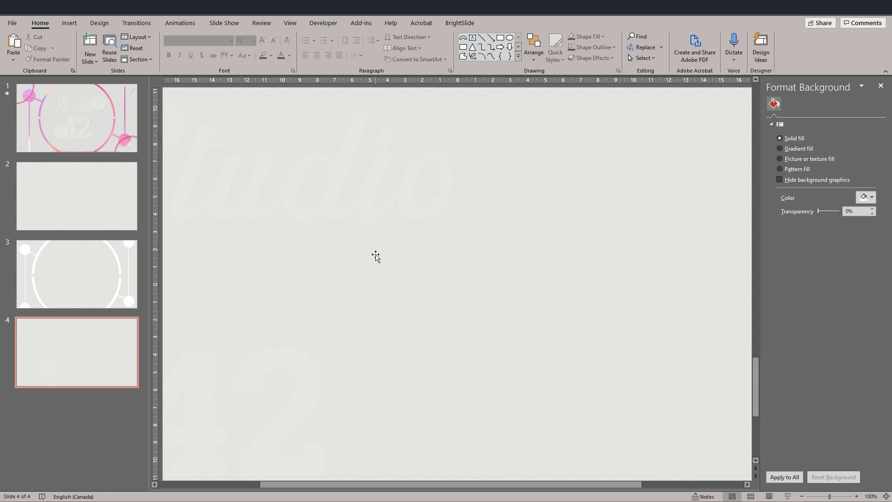
ctrl+scroll(384, 304, down, 4)
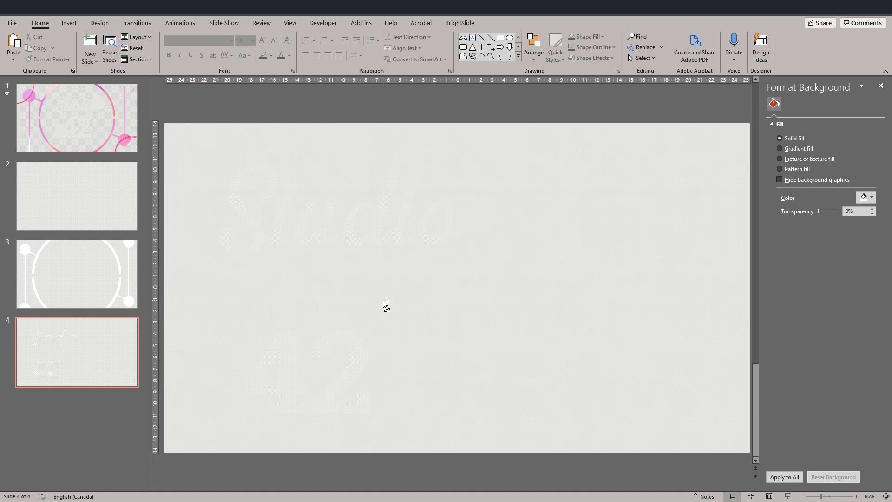
ctrl+scroll(384, 305, down, 2)
Duplicate the Studio shape on the slide and undo the accidental shift of the patterned background rectangle.
click(392, 251)
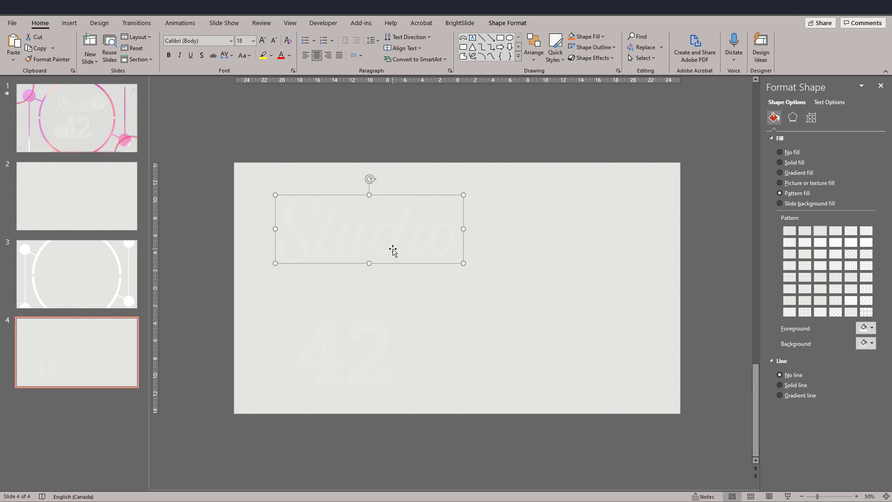
drag(418, 253, 607, 252)
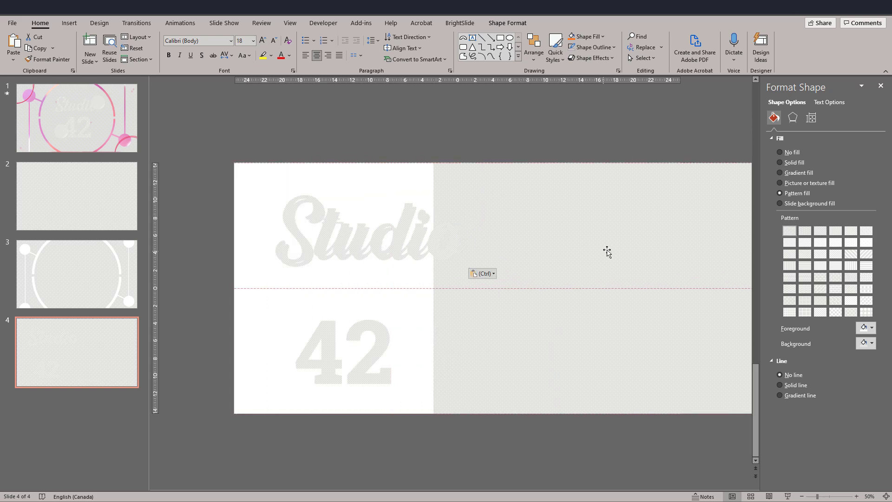
key(ctrl+z)
Move the patterned background rectangle off the slide below it and place the Studio copy to the right of the original.
drag(432, 175, 419, 429)
click(225, 227)
click(323, 164)
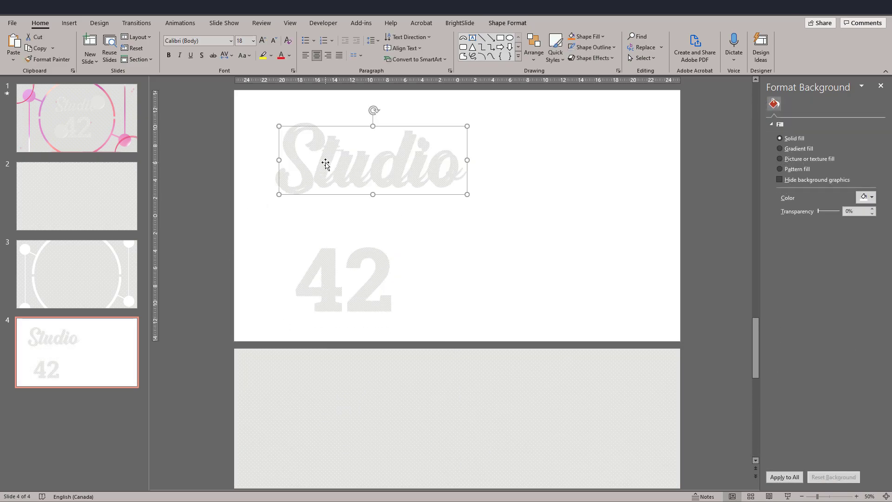
drag(321, 166, 520, 166)
Apply an outer shadow offset to the bottom right at 45° to the original Studio shape.
click(416, 179)
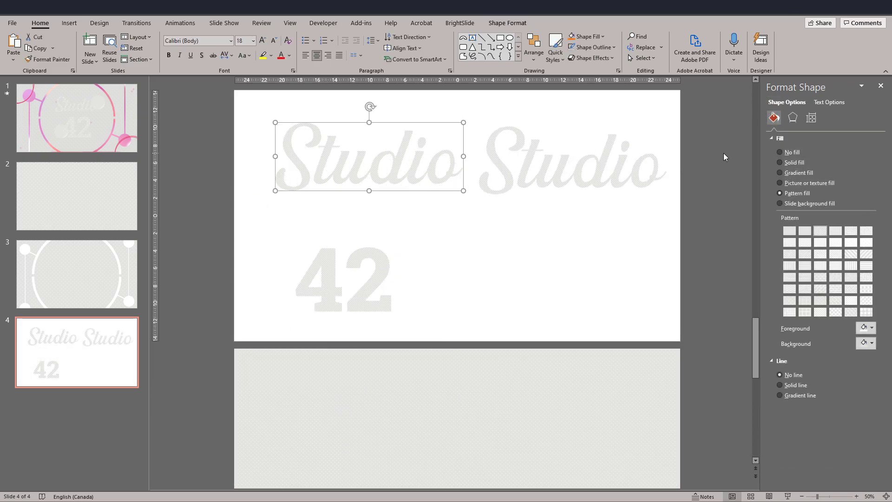
click(793, 119)
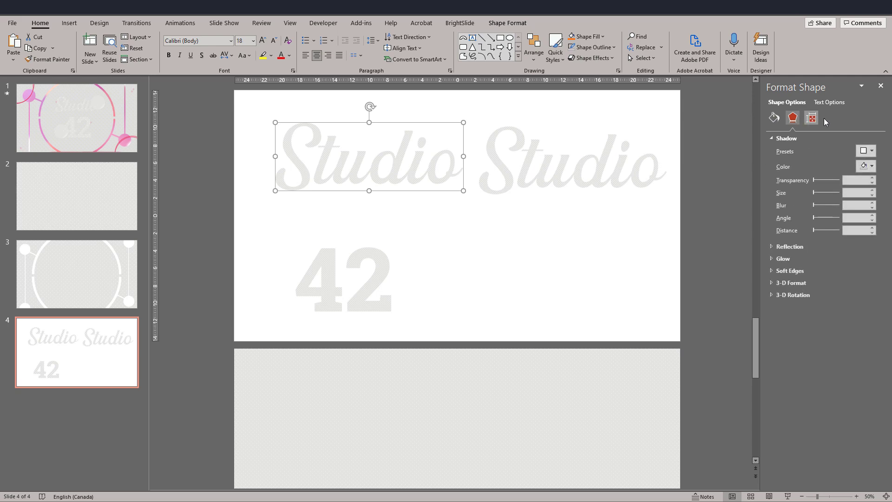
click(862, 152)
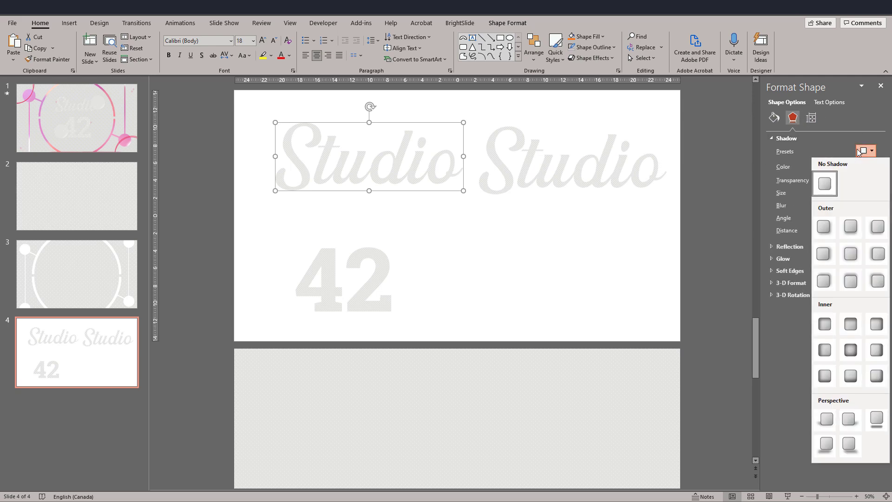
click(823, 228)
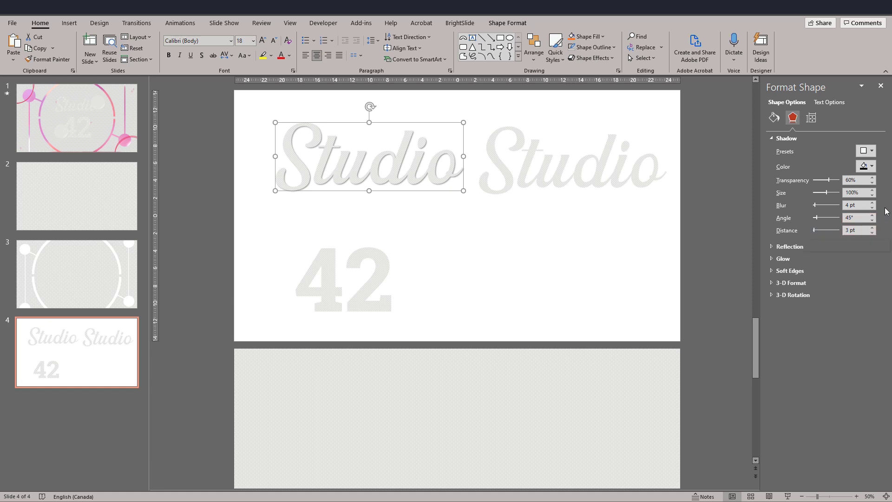
Set the original Studio shape's shadow to 11 pt blur, 101% size and 77% transparency.
click(872, 203)
click(872, 203)
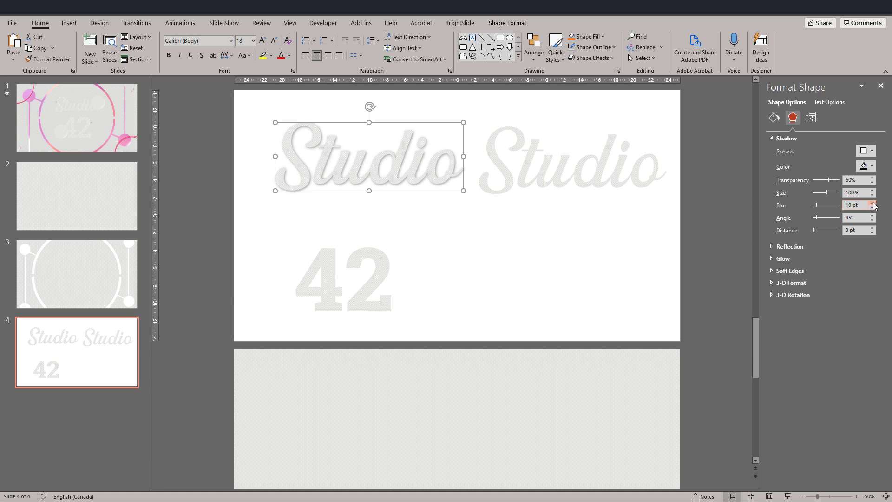
click(872, 203)
click(872, 190)
click(871, 178)
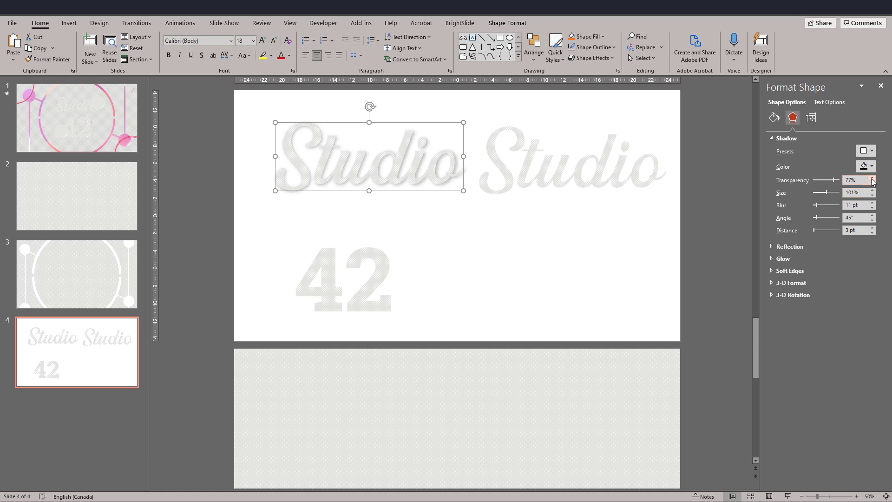
click(568, 195)
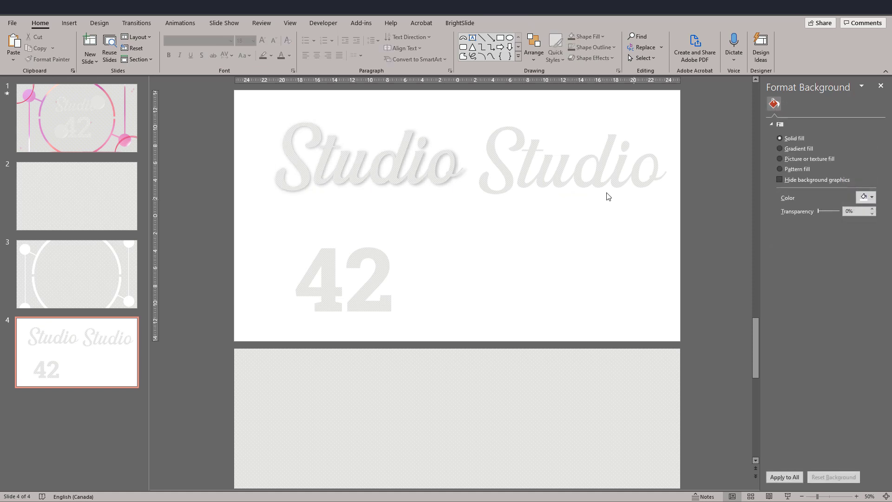
Apply the Offset: Top Left outer shadow to the Studio copy on the right.
click(502, 168)
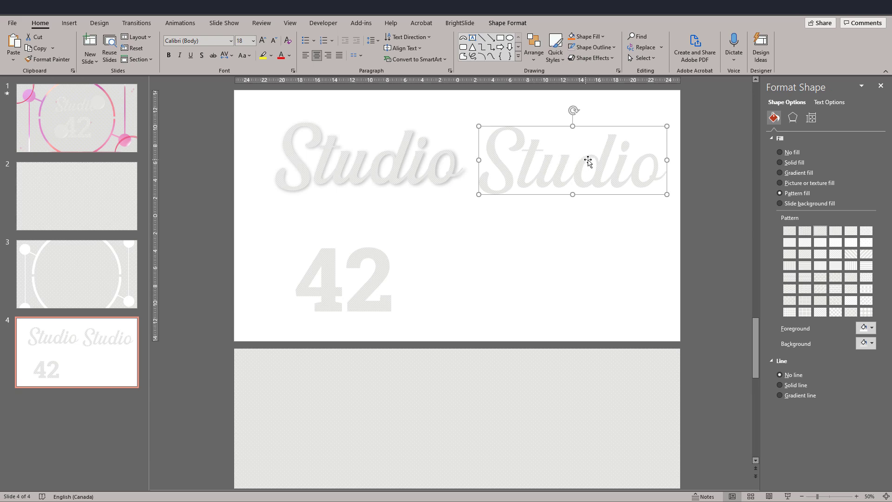
click(793, 117)
click(862, 150)
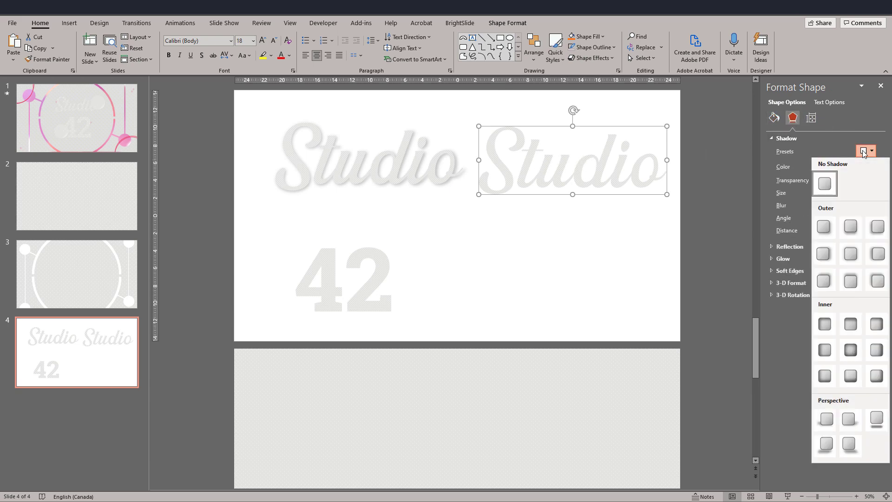
click(877, 281)
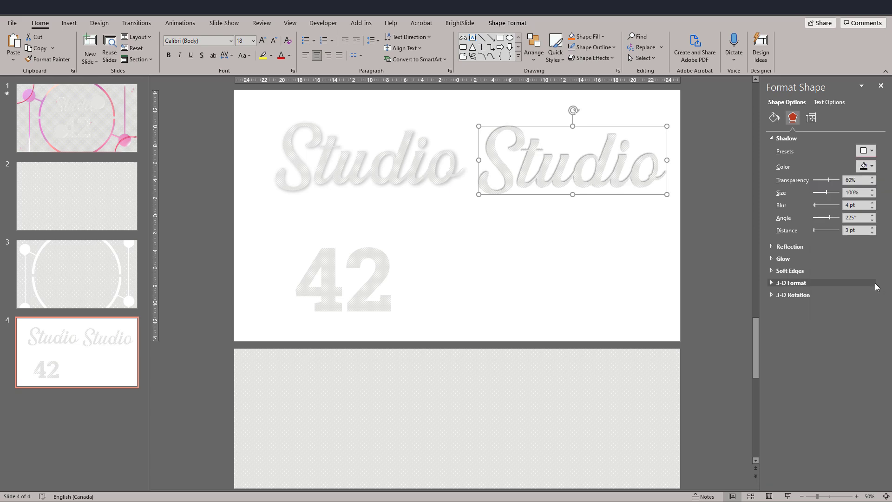
Set the Studio copy's shadow colour to white and move the patterned rectangle back over the slide behind the lettering.
click(869, 167)
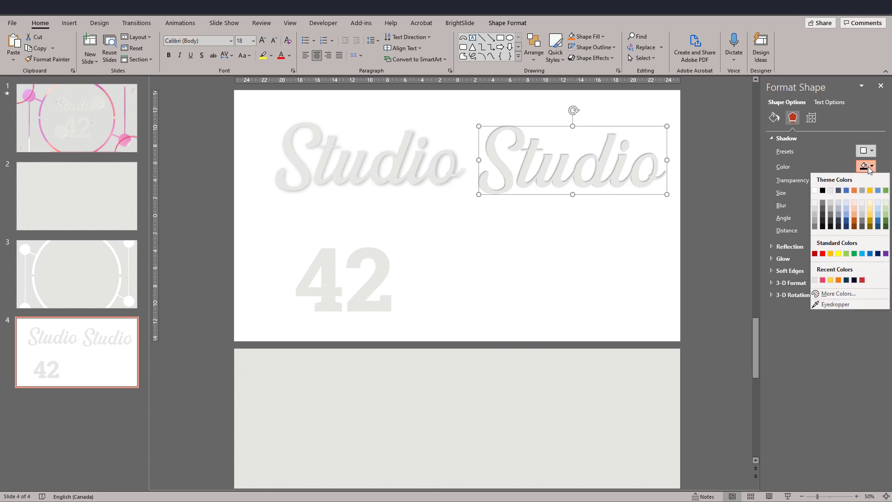
click(815, 191)
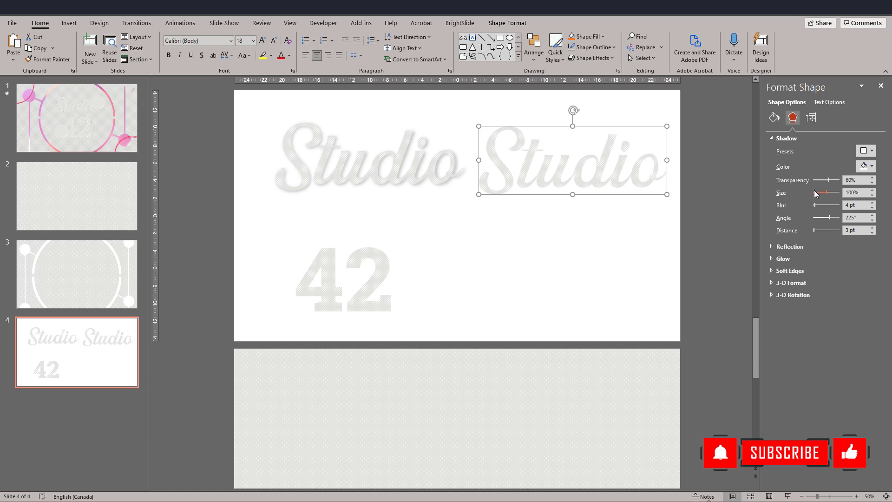
click(566, 394)
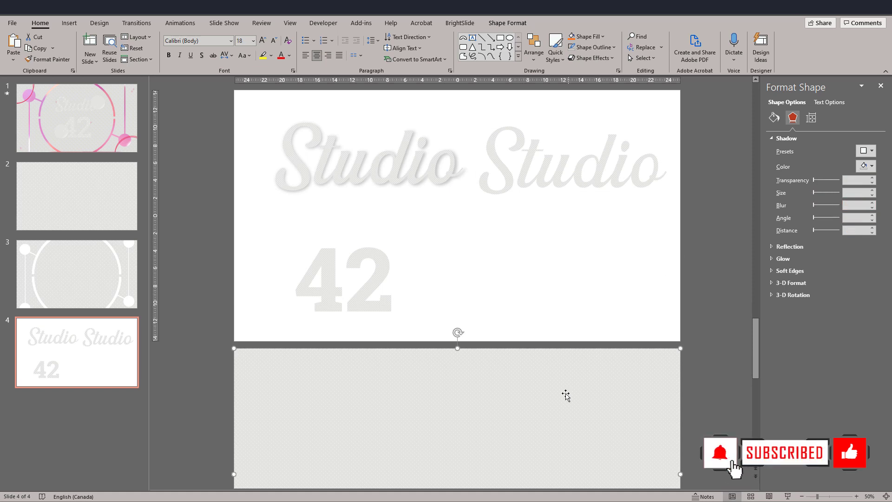
drag(501, 411, 484, 155)
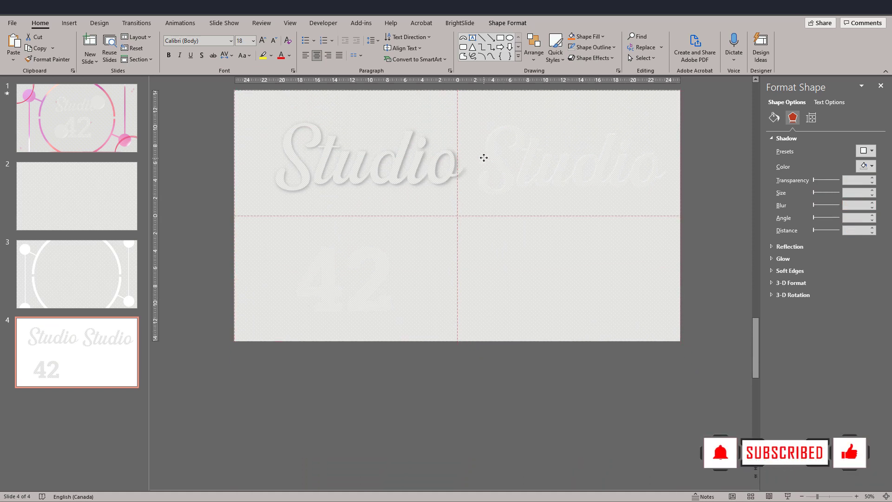
Set the Studio copy's white shadow to 101% size and 3 pt blur.
click(520, 249)
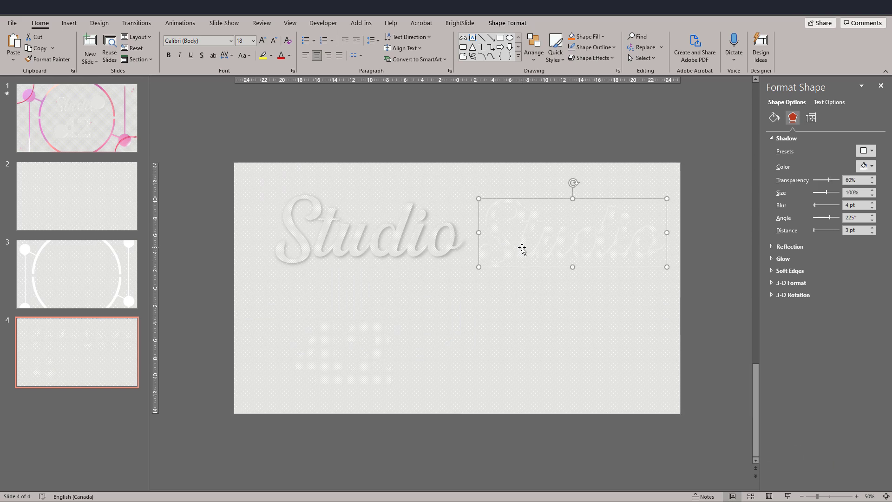
click(872, 191)
Align the two Studio shapes to each other by centre and middle so they overlap exactly.
click(334, 126)
drag(333, 130, 704, 307)
click(533, 49)
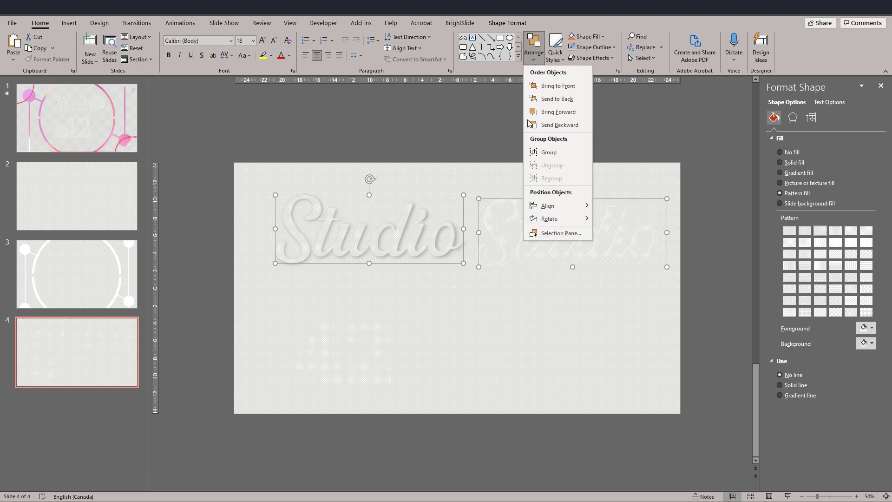
mouse_move(564, 206)
click(619, 220)
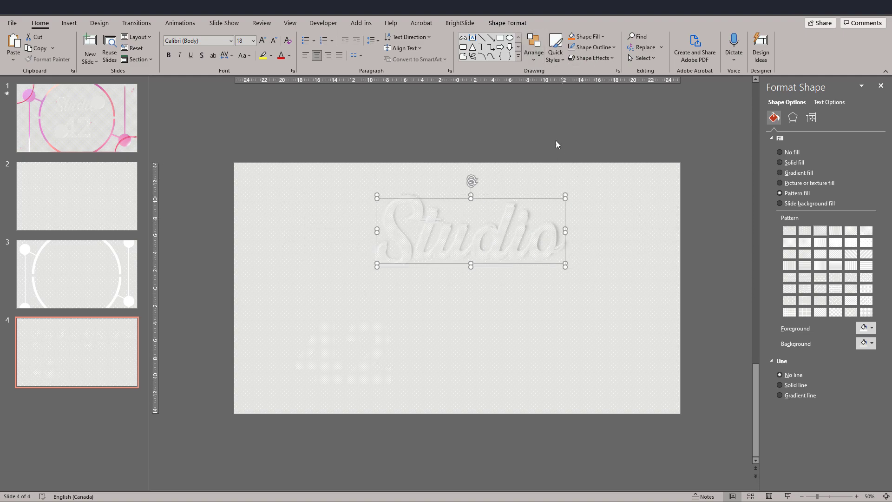
click(533, 48)
mouse_move(545, 205)
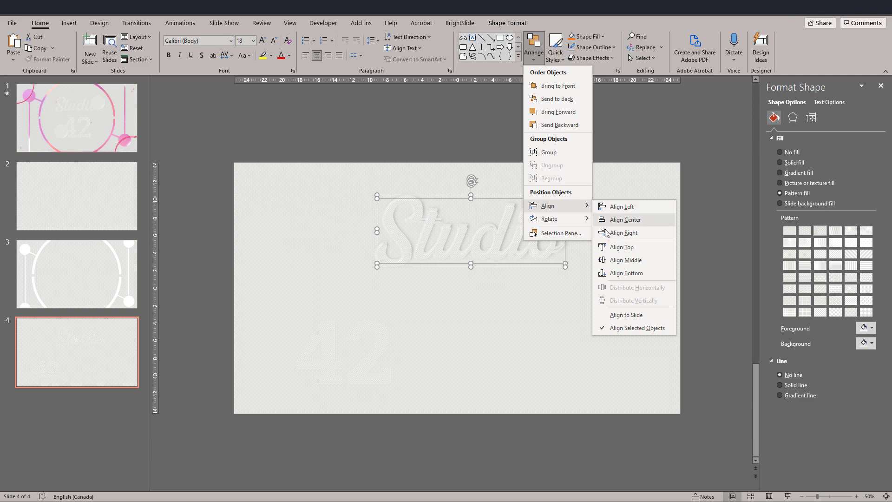
click(609, 260)
click(442, 147)
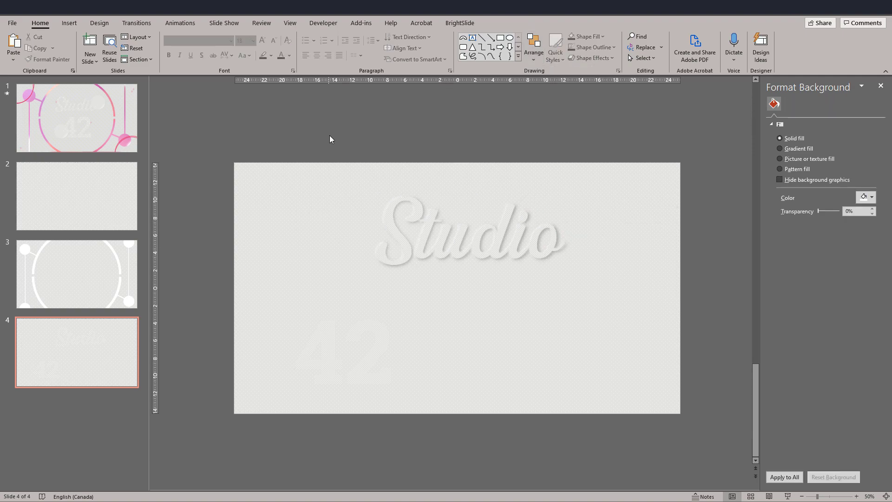
Group the overlapping Studio shapes, centred horizontally in the slide's upper half, and preview the slide full screen.
drag(328, 134, 632, 320)
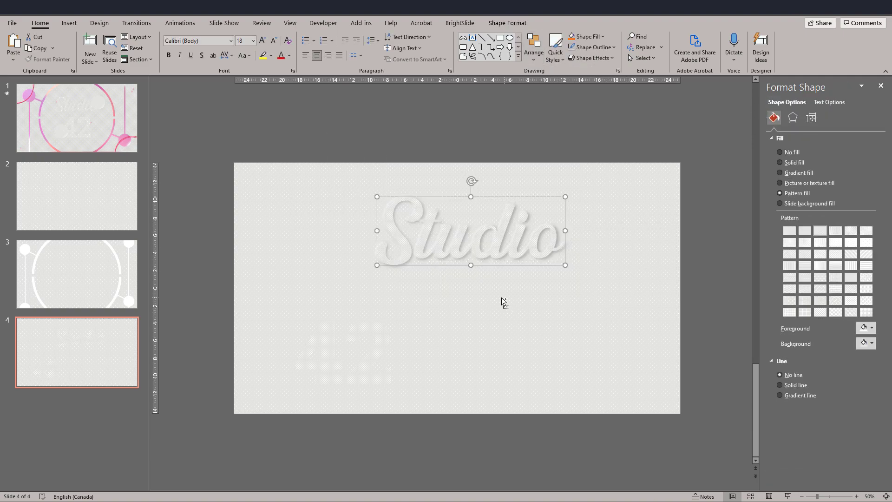
key(ctrl+g)
drag(449, 269, 432, 279)
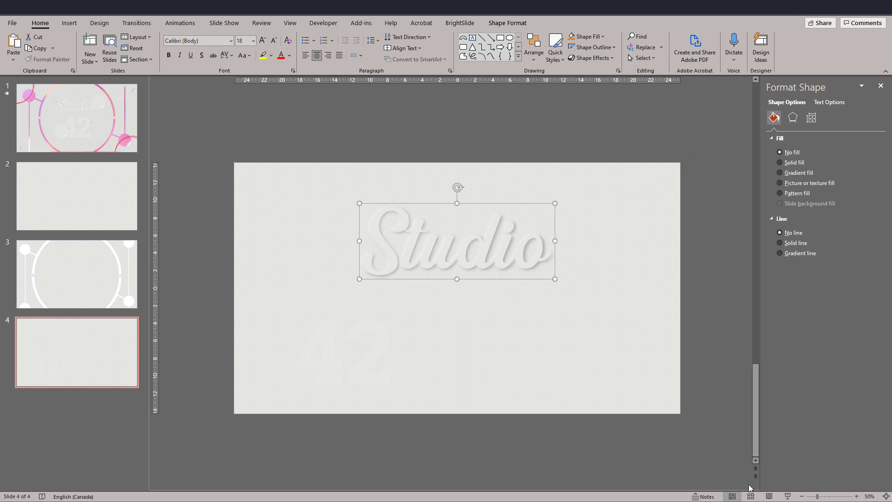
click(787, 496)
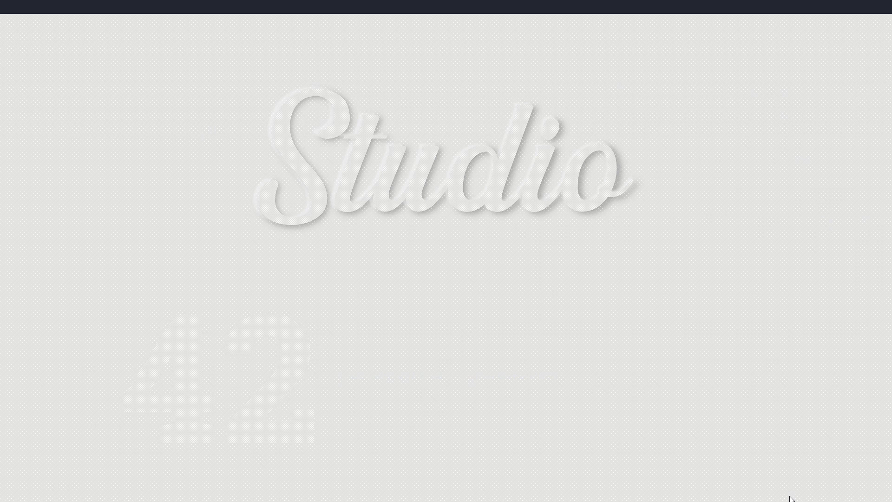
key(Escape)
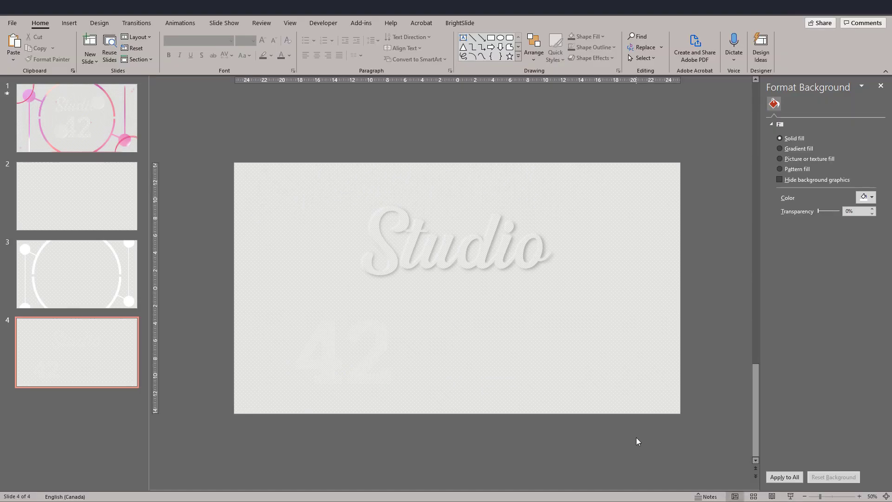
Move the 42 shape off the slide to just below its lower edge.
drag(210, 290, 449, 415)
drag(325, 385, 392, 483)
click(267, 450)
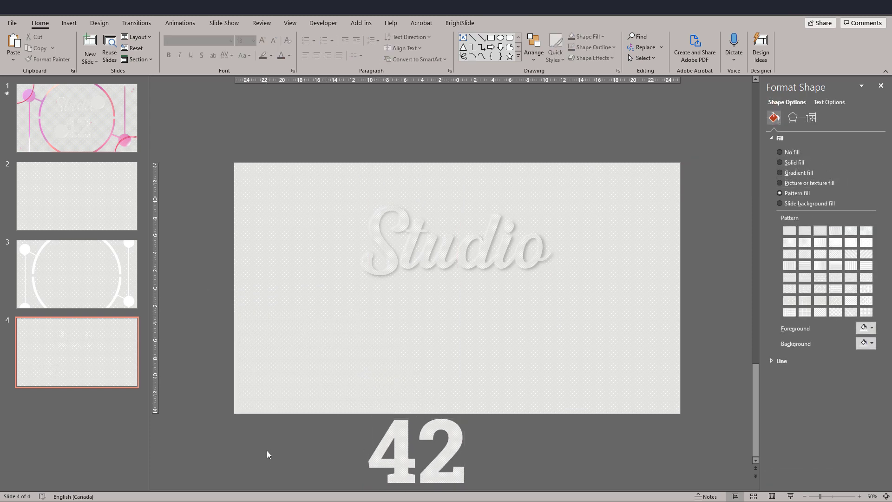
scroll(330, 411, down, 2)
Ungroup the Studio lettering and move its white-shadowed copy horizontally off the right edge of the slide.
click(437, 267)
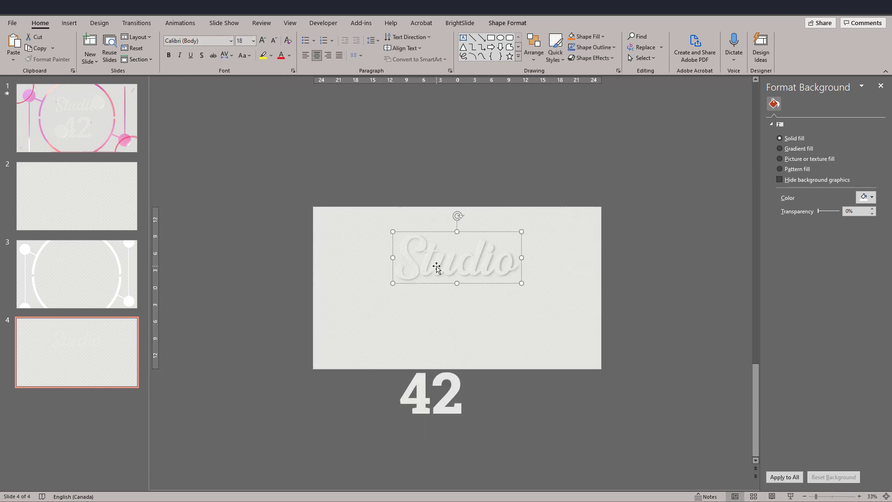
click(286, 262)
click(424, 270)
drag(424, 270, 629, 269)
click(483, 271)
Duplicate the 42 to its right and copy the on-slide Studio shape's formatting onto the original 42.
click(420, 399)
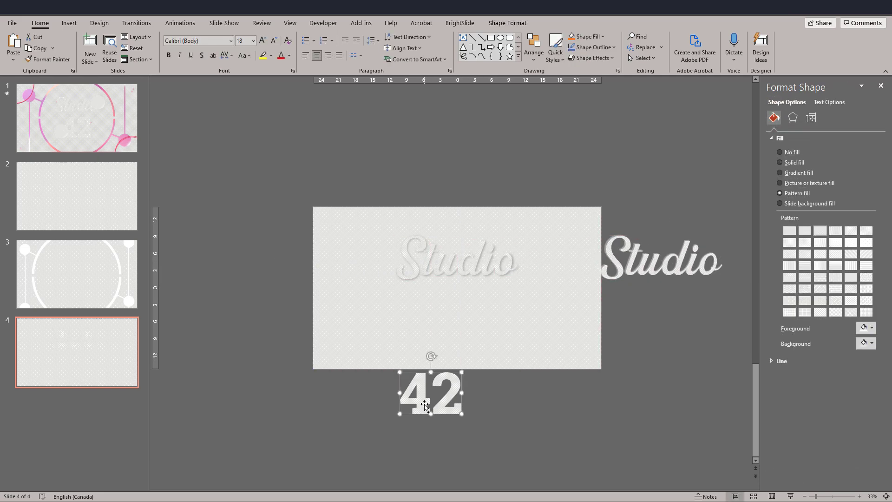
ctrl+drag(425, 404, 505, 401)
click(415, 269)
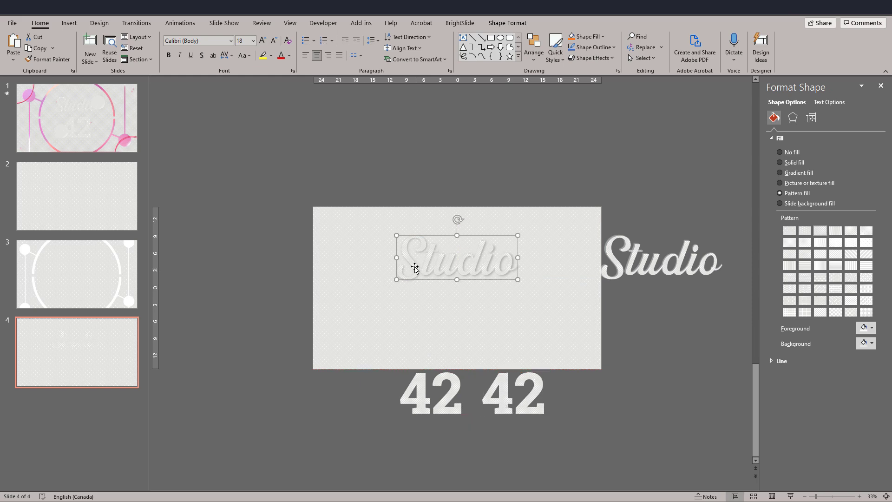
click(58, 61)
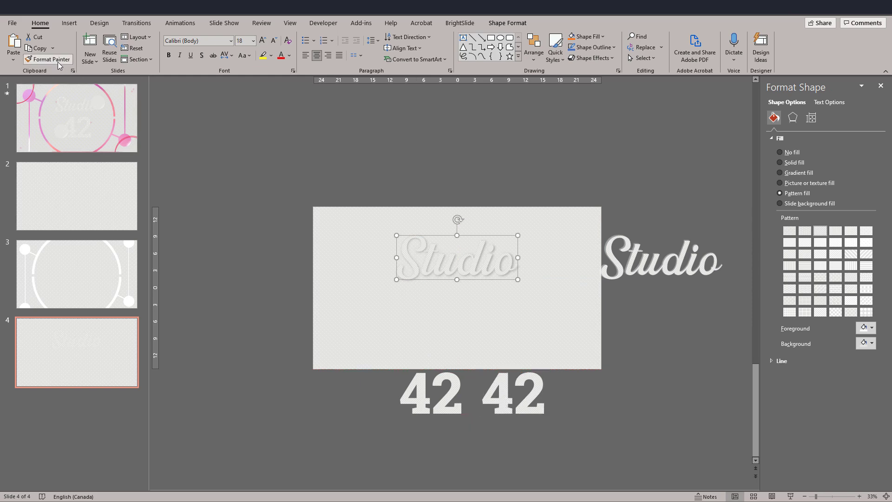
click(420, 377)
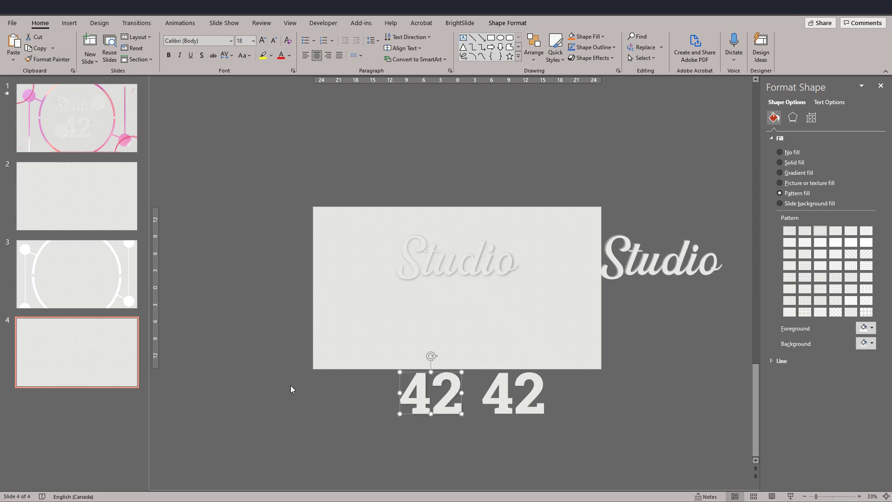
Copy the formatting of the off-slide Studio shape onto the duplicate 42.
click(633, 268)
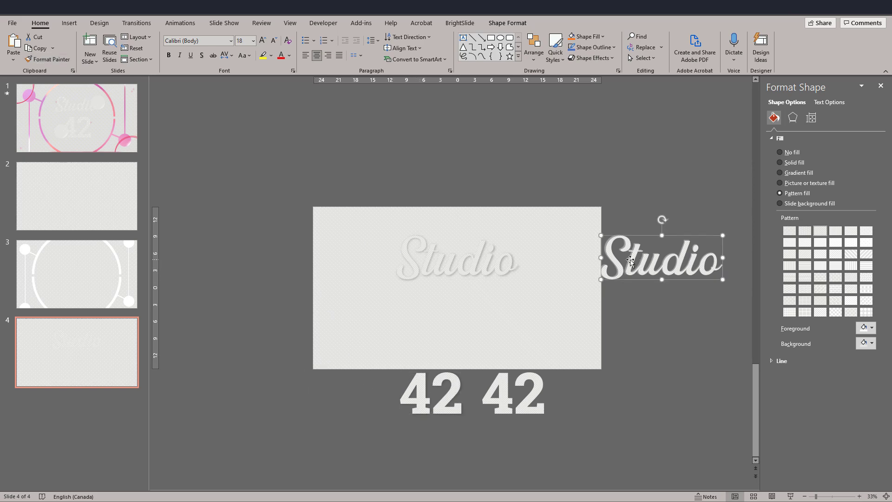
click(56, 59)
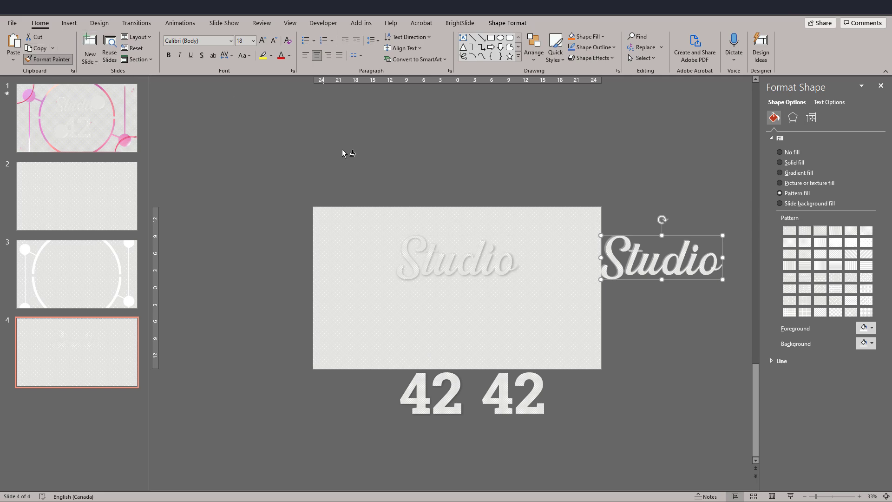
click(503, 388)
click(583, 414)
Align the two Studio shapes by their centres so they overlap again.
drag(360, 183, 746, 320)
click(533, 52)
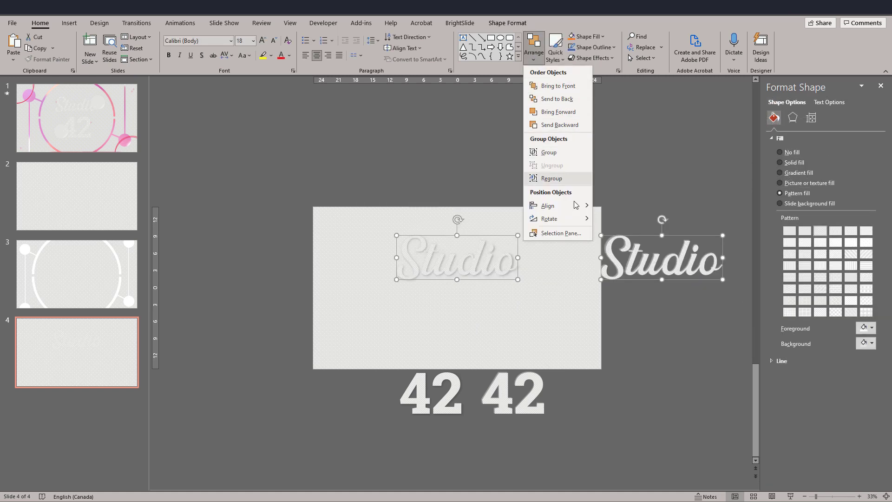
mouse_move(576, 203)
click(620, 217)
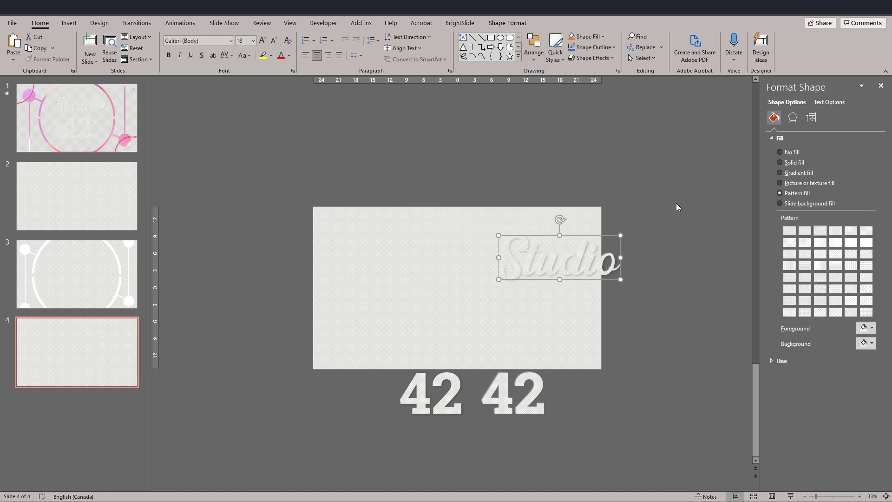
click(664, 213)
Align the two 42 shapes to each other by centre and middle.
drag(468, 369, 367, 339)
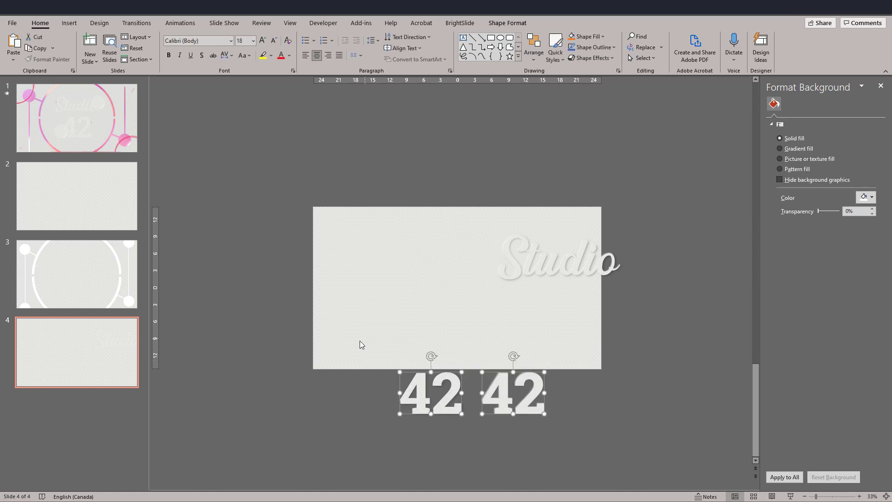
click(533, 52)
mouse_move(564, 205)
click(621, 220)
click(664, 327)
drag(666, 314, 443, 177)
click(533, 51)
mouse_move(573, 205)
click(617, 260)
click(547, 447)
Move the overlapping Studio lettering to the horizontal centre of the slide and place the 42 directly beneath it.
click(470, 394)
click(520, 281)
drag(521, 280, 418, 281)
click(454, 404)
drag(454, 404, 439, 314)
click(461, 399)
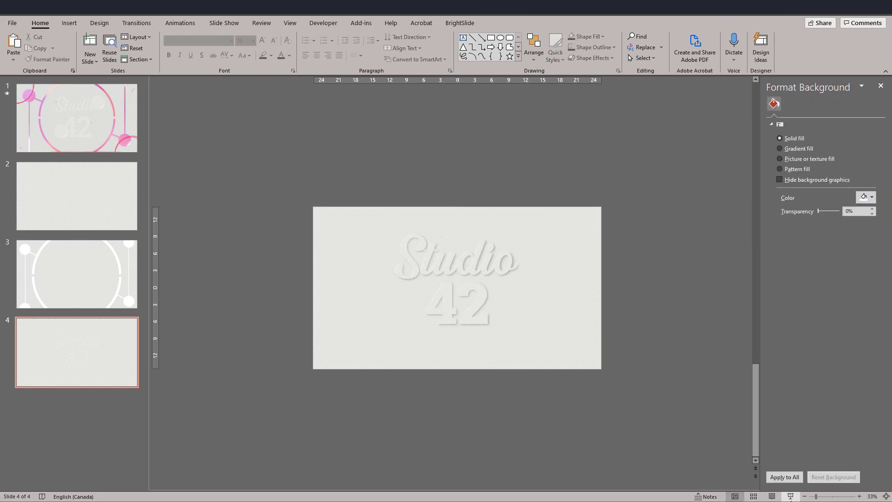
Preview the finished lettering full screen and examine the two embossed circles behind the lettering on slide 1.
click(789, 496)
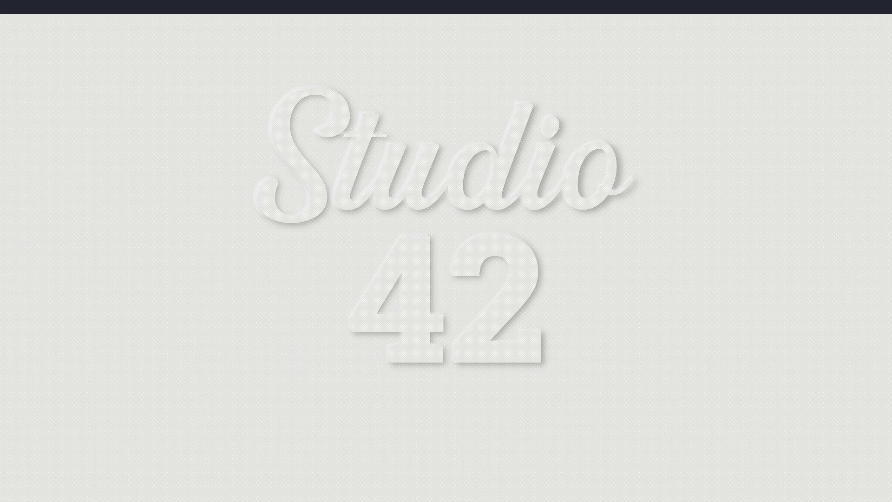
key(Escape)
click(58, 136)
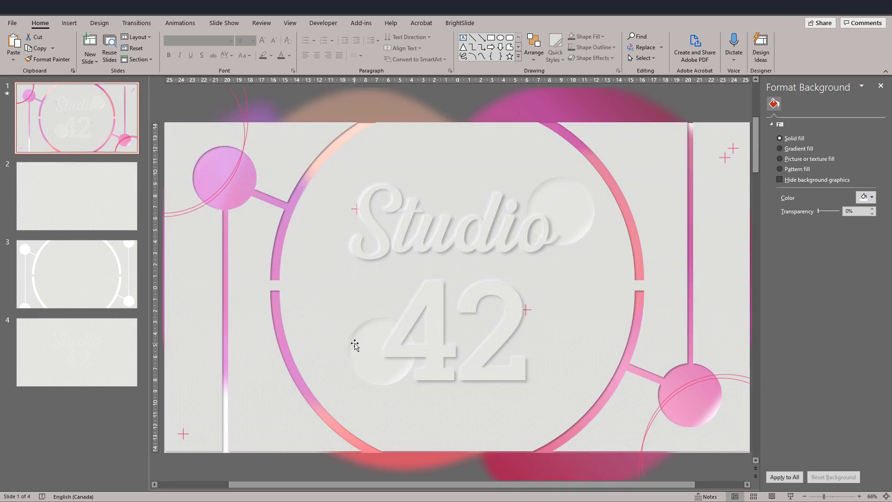
click(354, 342)
click(560, 203)
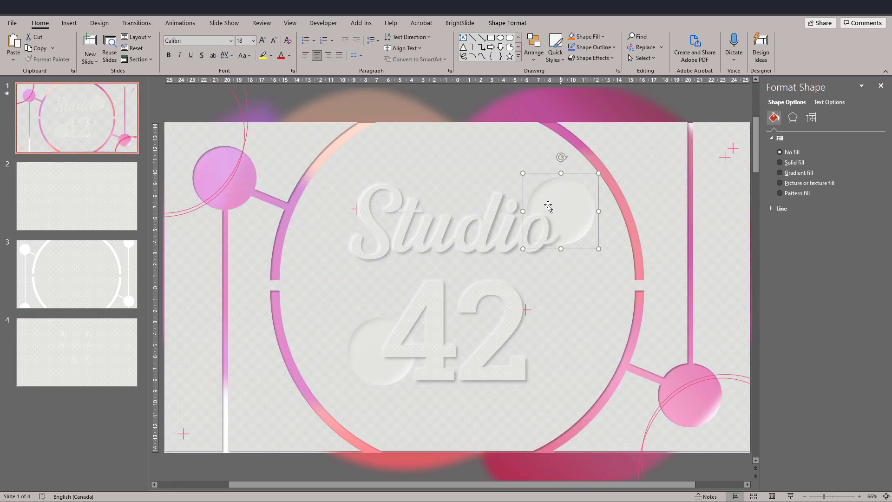
click(364, 361)
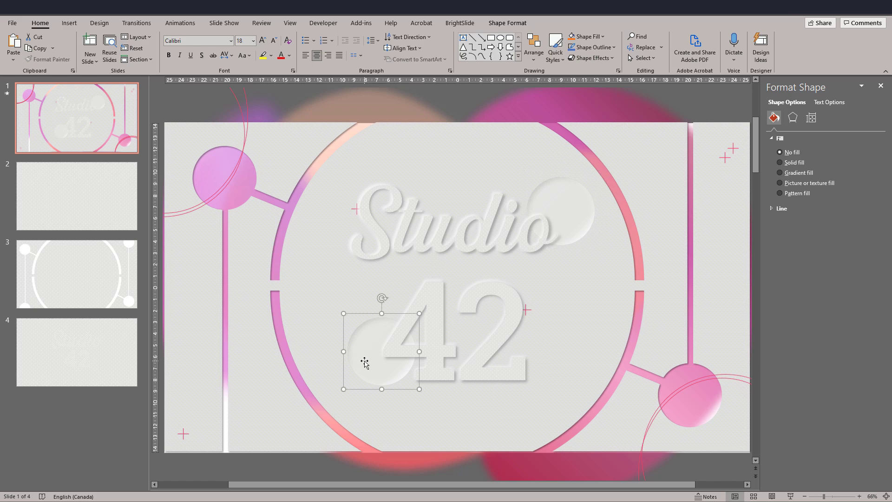
Add a blank slide after slide 4 and draw a circle about 14 cm in diameter left of its centre.
click(55, 400)
right_click(54, 404)
click(79, 447)
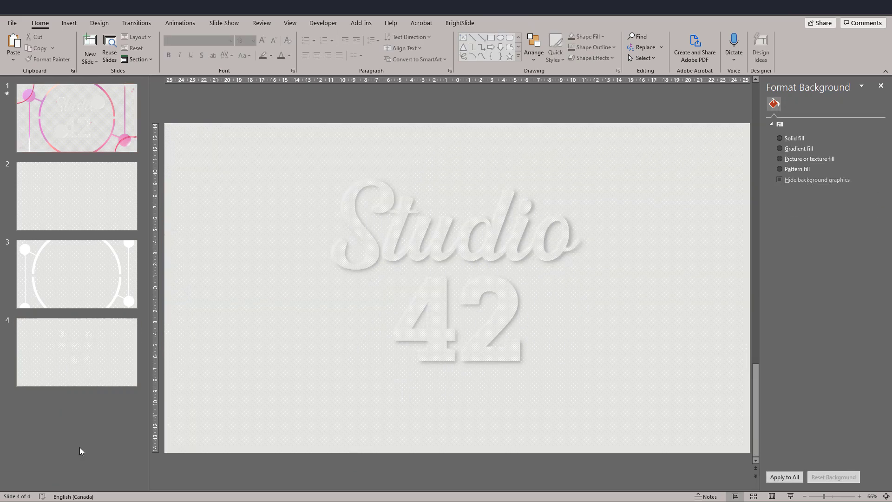
click(500, 38)
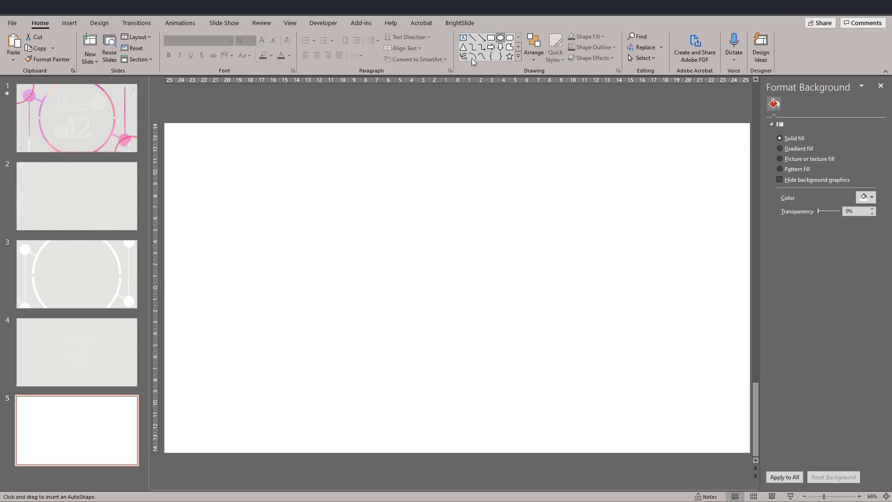
drag(274, 196, 437, 355)
Remove the circle's outline and fill it with the light grey from the recent colours.
click(349, 47)
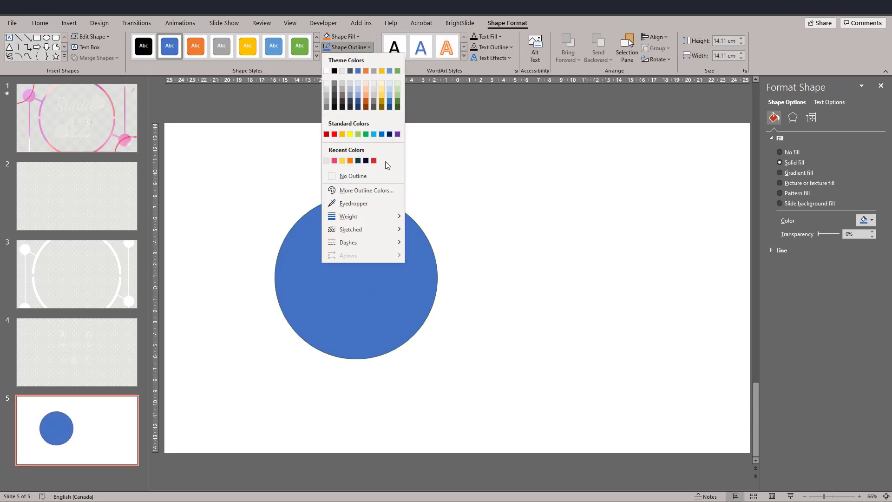
click(360, 175)
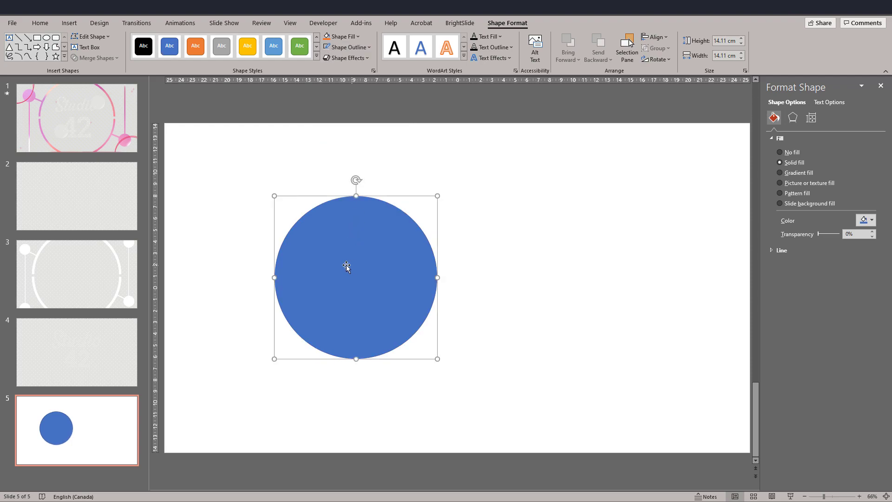
click(865, 220)
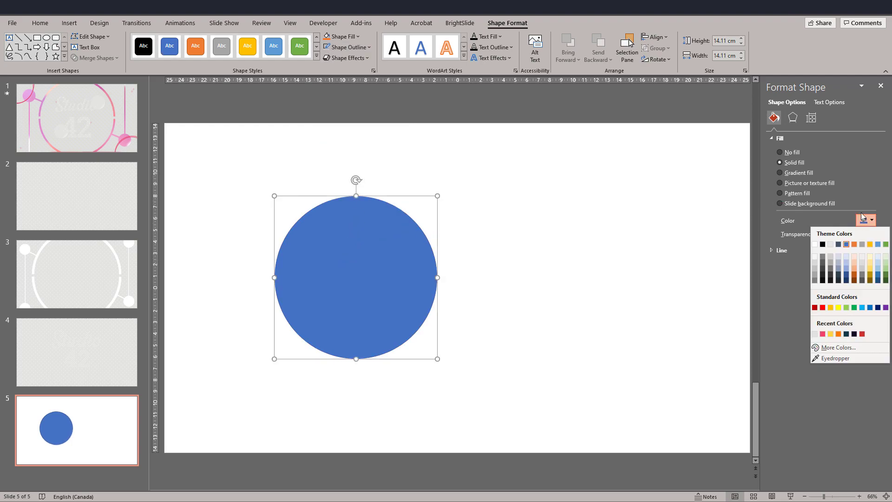
click(814, 334)
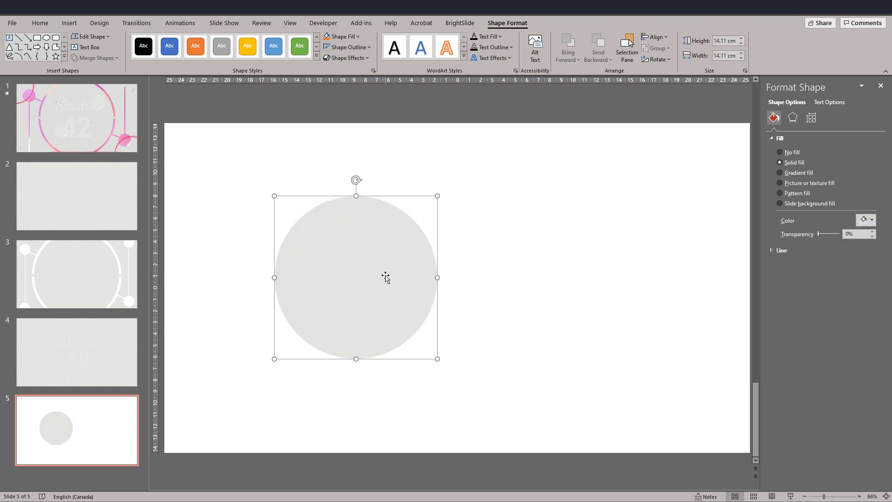
Give the circle a top-left inner shadow with 20 pt blur and 14 pt distance.
click(795, 121)
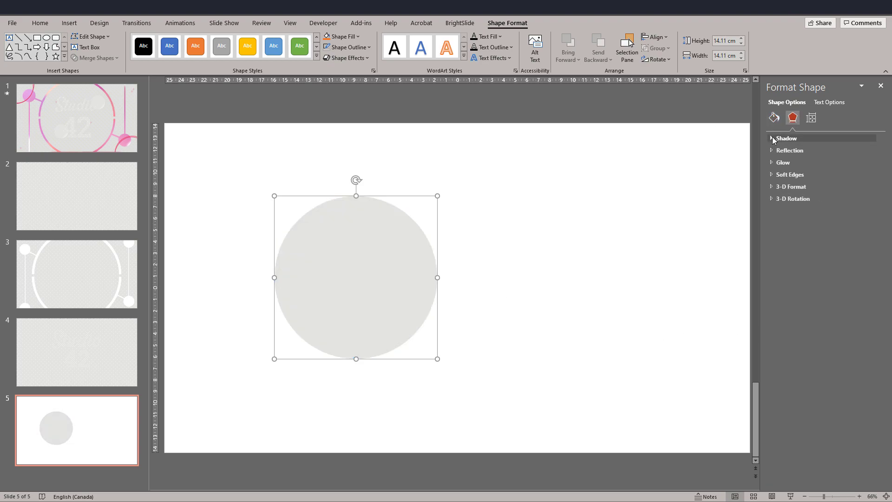
click(772, 138)
click(868, 151)
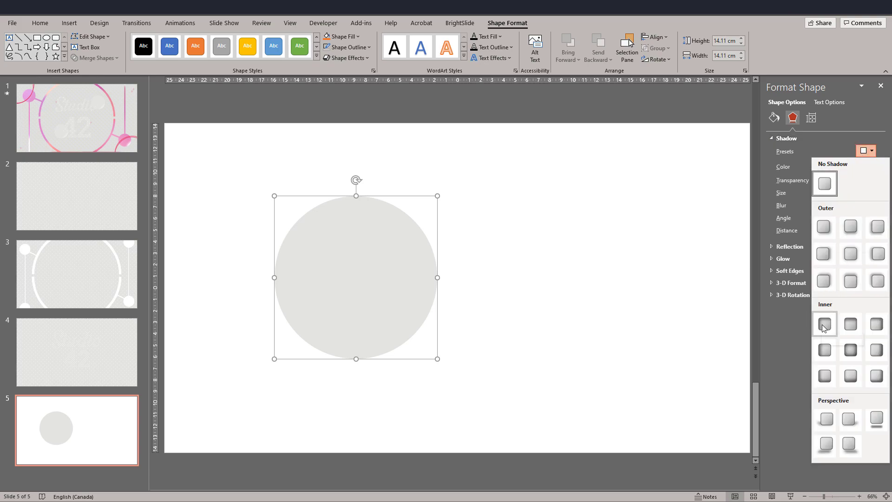
click(824, 324)
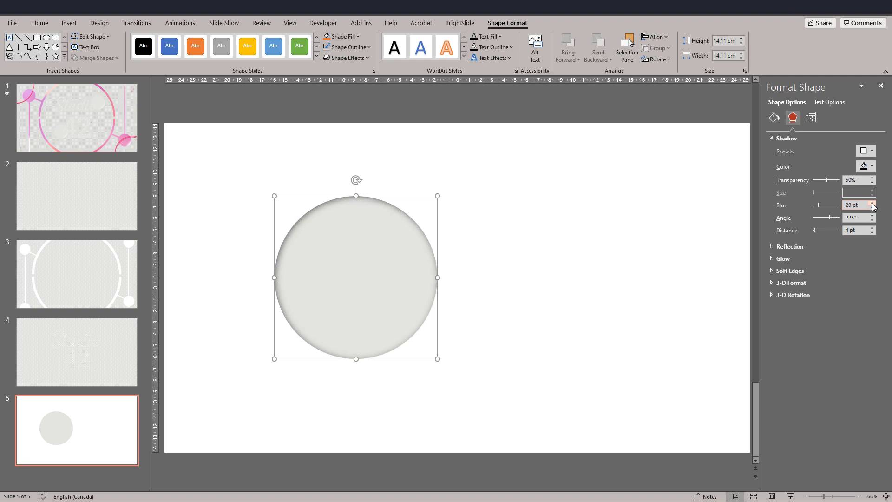
click(872, 228)
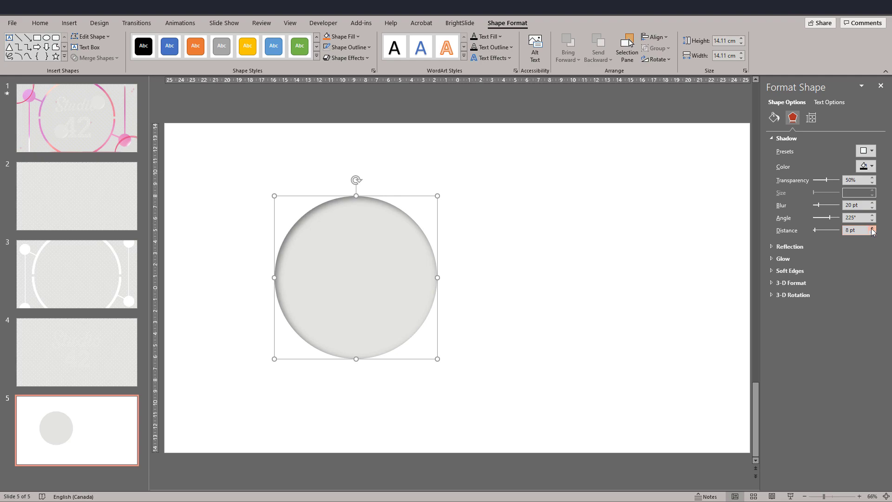
triple_click(871, 228)
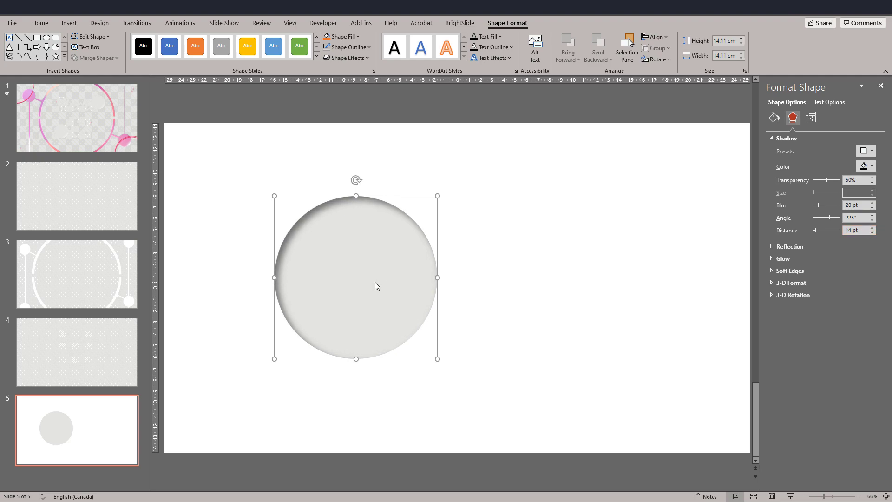
Move the circle slightly up and left, and set its shadow to 26 pt blur and 56% transparency.
drag(372, 279, 347, 267)
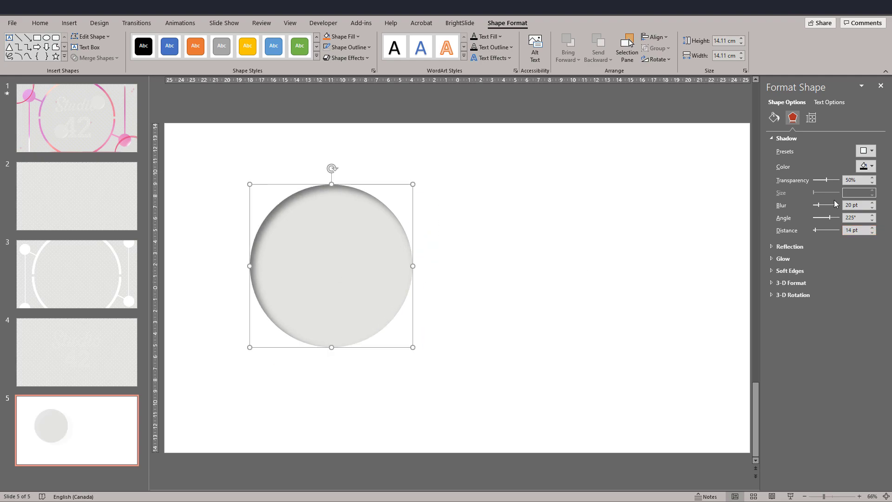
click(872, 203)
click(872, 178)
click(872, 179)
click(872, 178)
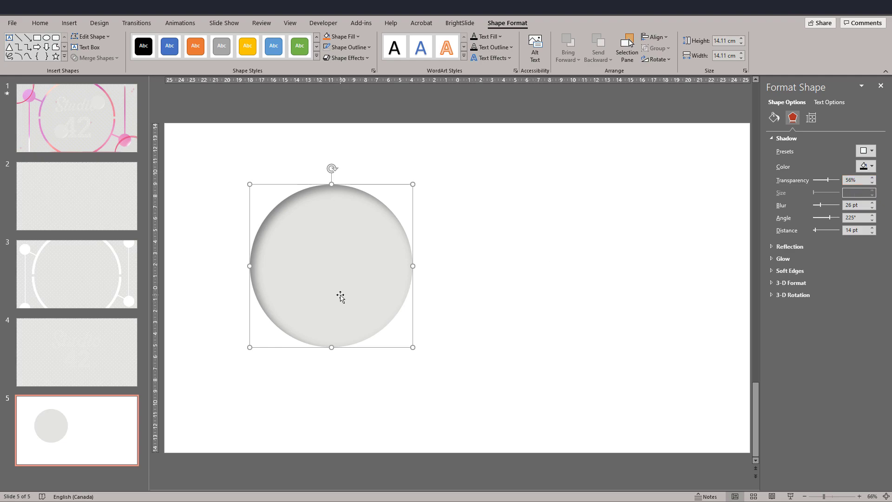
Duplicate the shadowed circle and place the copy to its right at the same height.
key(ctrl+c)
key(ctrl+v)
drag(319, 273, 562, 255)
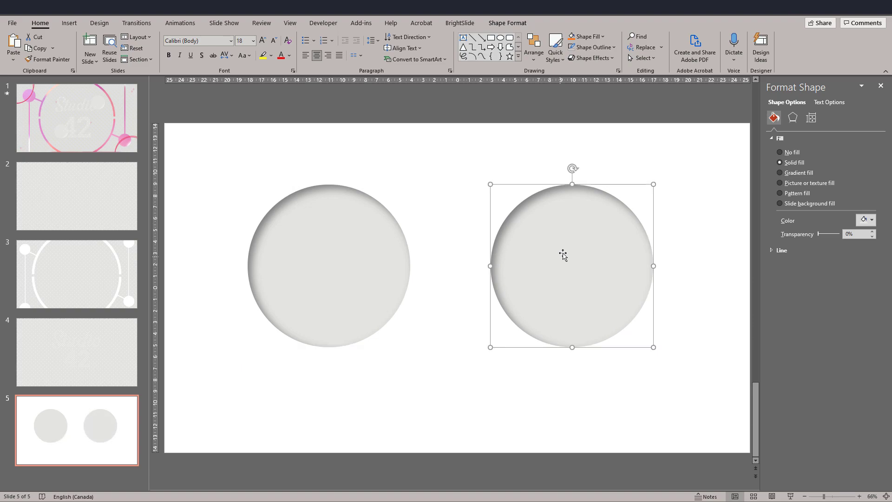
Set the right circle's inner shadow to an angle of 45° and a white colour.
click(793, 118)
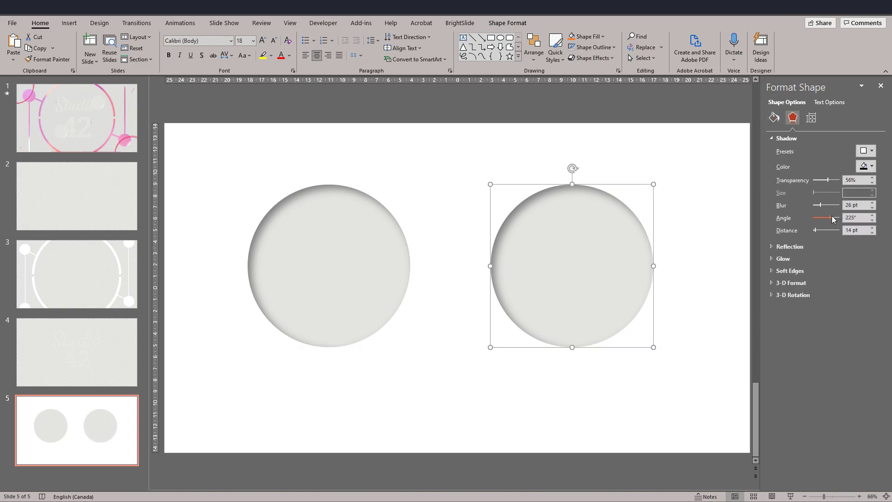
drag(859, 218, 825, 218)
text(45)
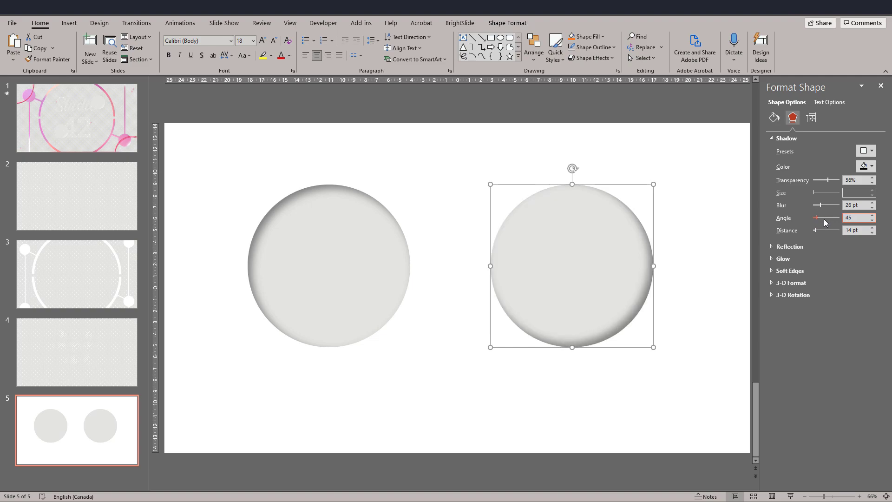
click(865, 166)
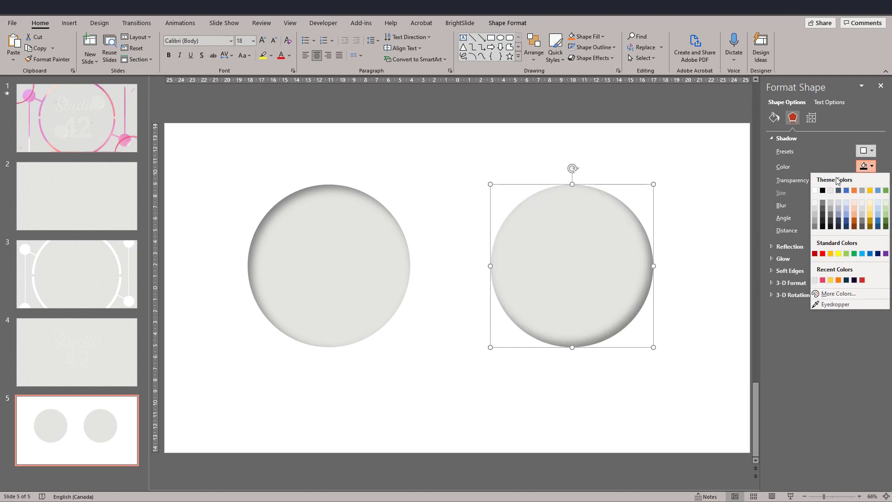
click(814, 190)
click(729, 242)
Try the white-shadowed copy on top of the original circle, and move it back to the right.
click(566, 268)
drag(580, 255, 362, 253)
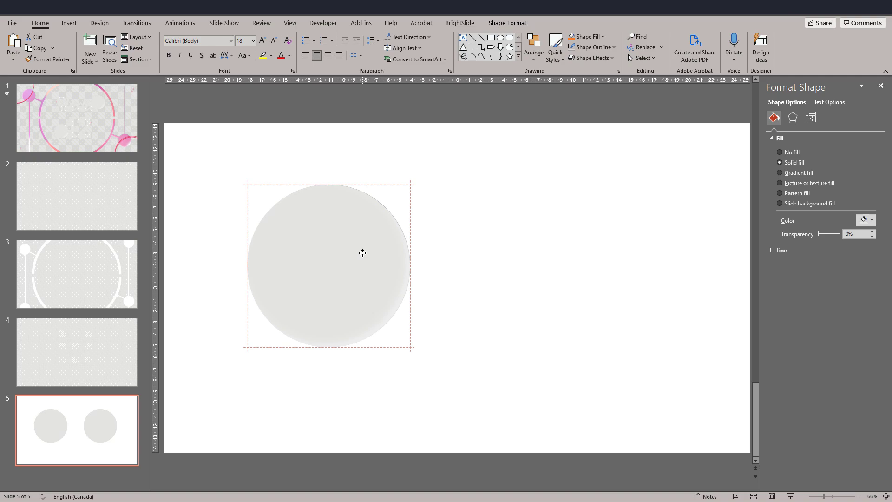
drag(375, 253, 614, 247)
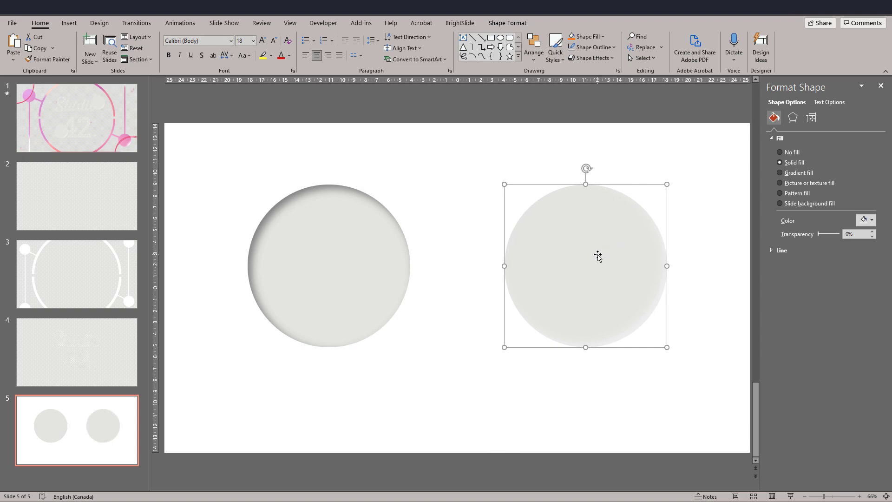
Give the right circle a linear gradient fill at 45°, spreading the middle stops apart with the third at 70%.
click(789, 176)
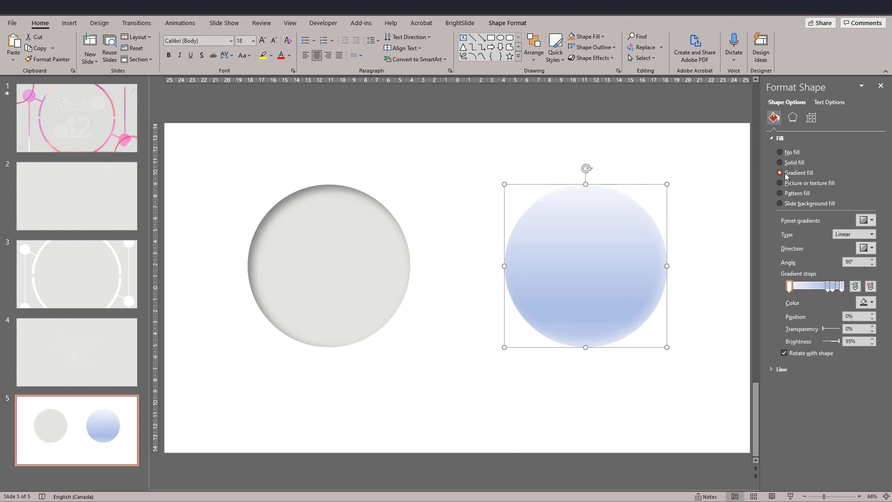
mouse_move(827, 289)
mouse_down()
mouse_move(809, 290)
mouse_move(826, 291)
mouse_up()
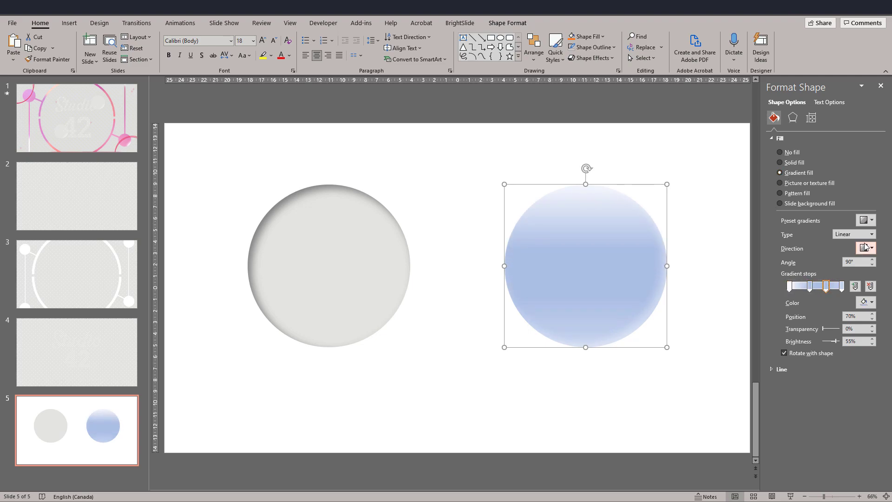
click(865, 248)
click(798, 264)
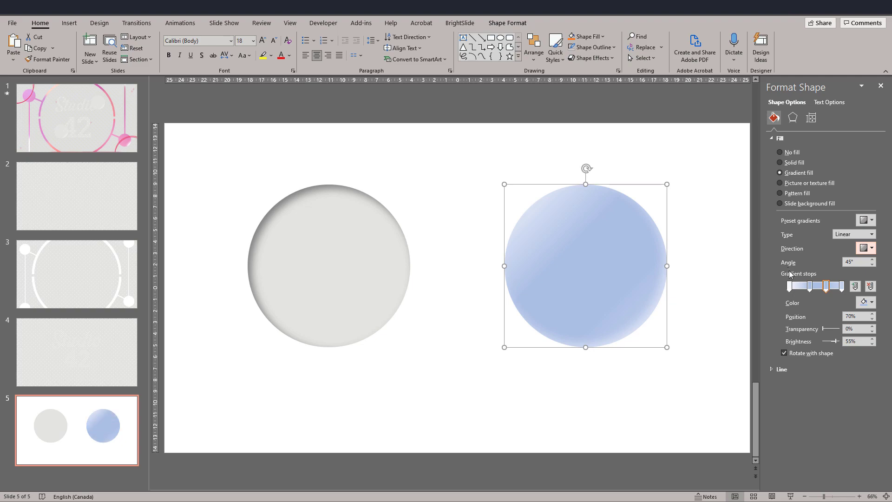
Colour the first three gradient stops of the right circle light grey and the last stop white.
click(789, 287)
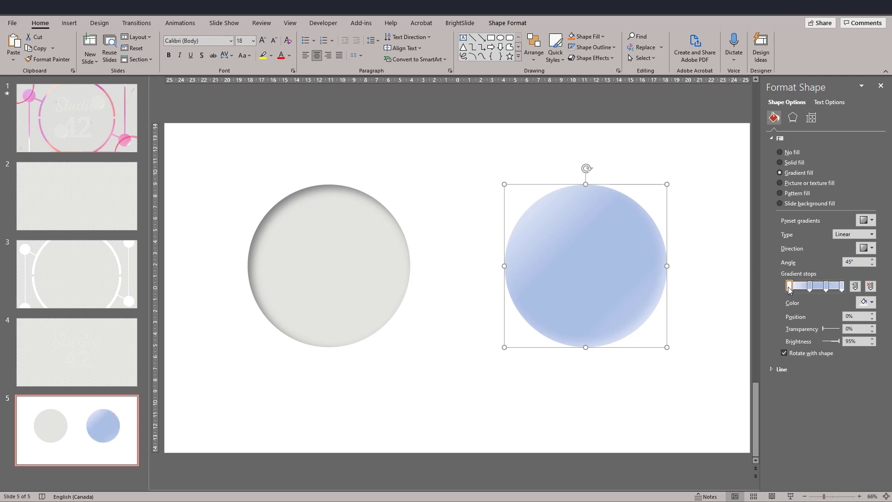
click(859, 302)
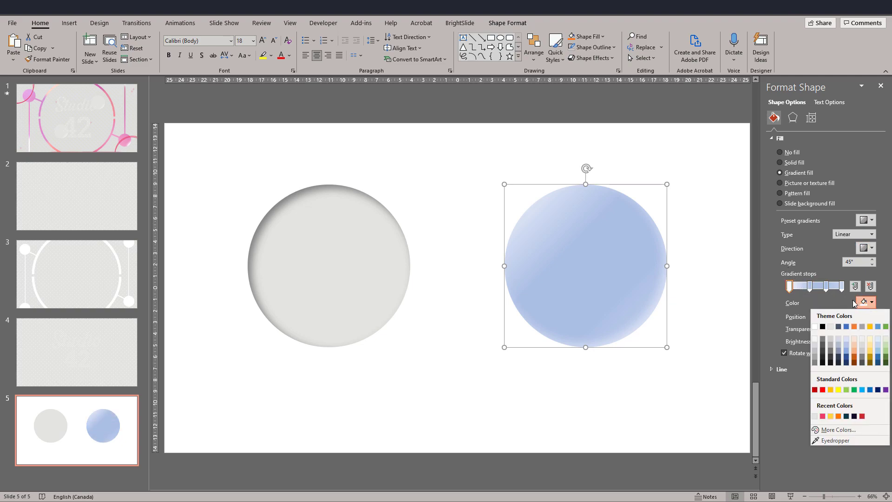
click(817, 420)
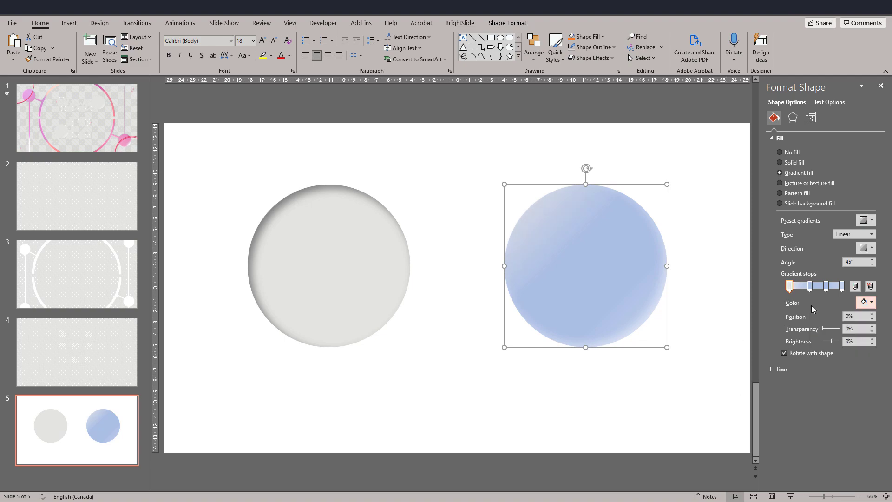
click(809, 287)
click(864, 303)
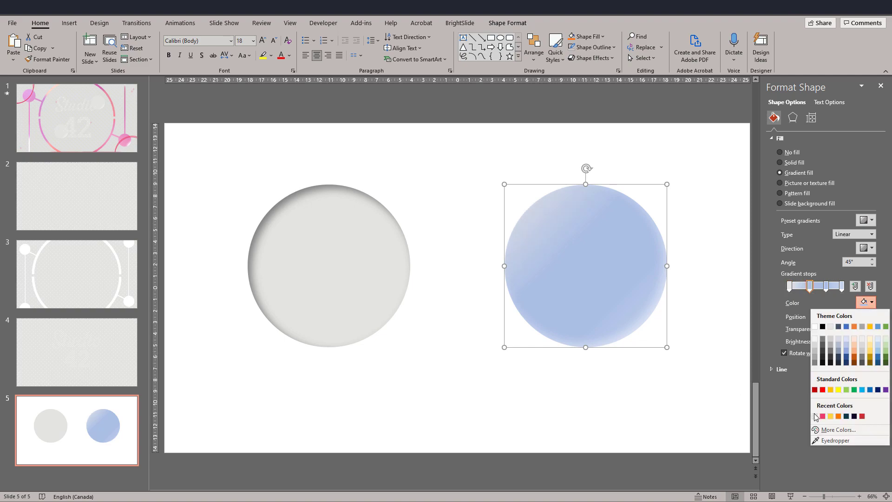
click(815, 417)
click(825, 287)
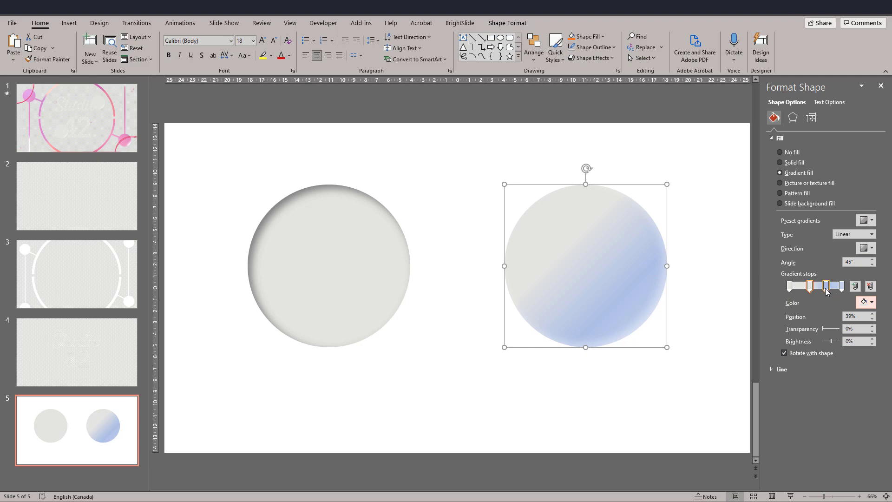
click(864, 302)
click(814, 416)
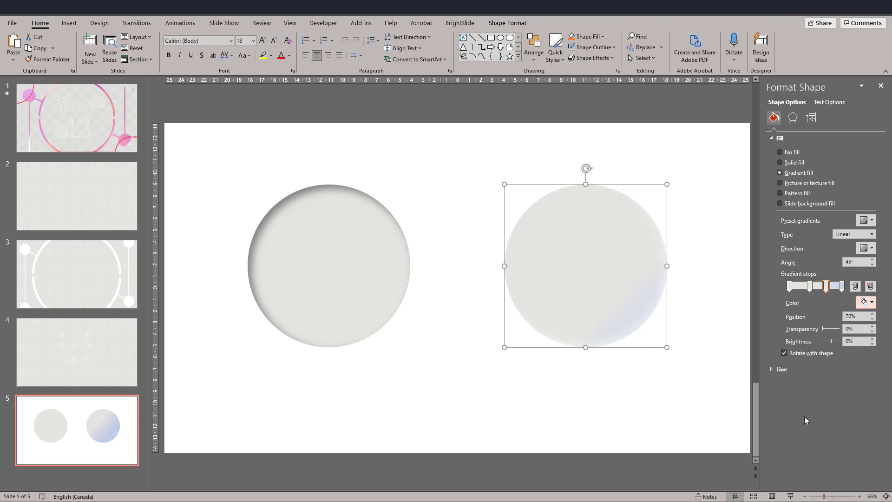
click(842, 286)
click(862, 303)
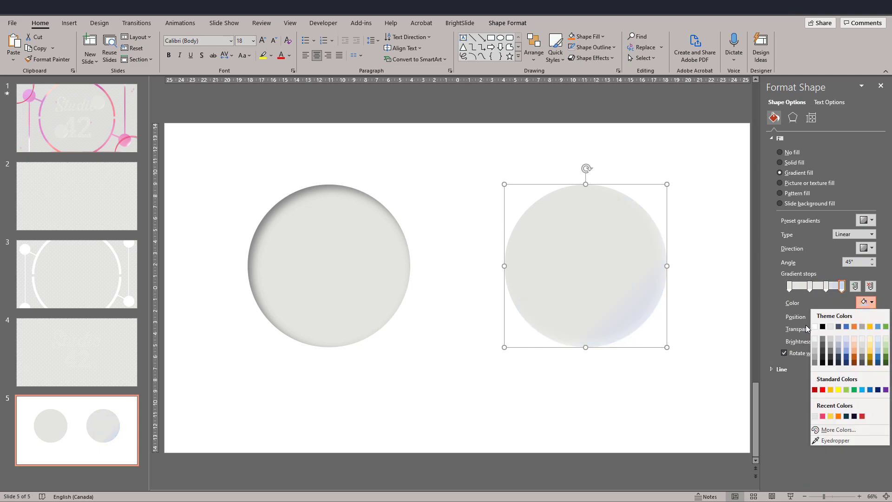
click(813, 326)
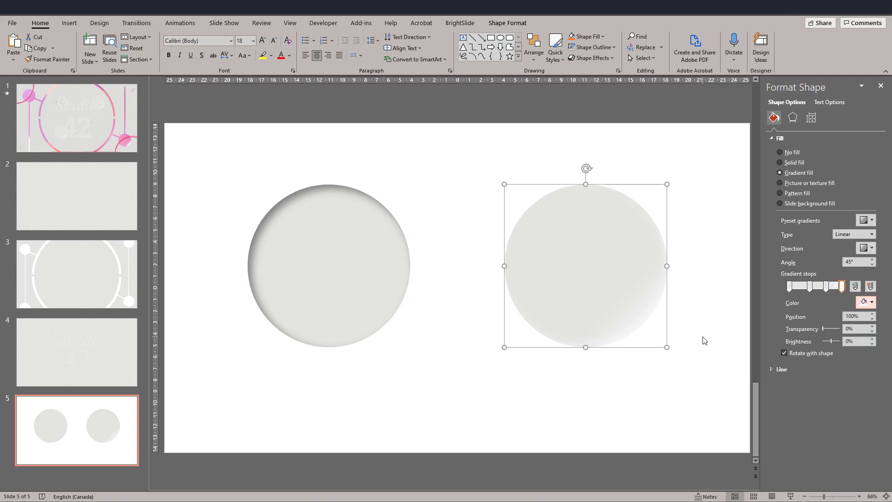
Set the transparency of the right circle's first gradient stop to 66%.
click(792, 118)
click(773, 118)
click(790, 284)
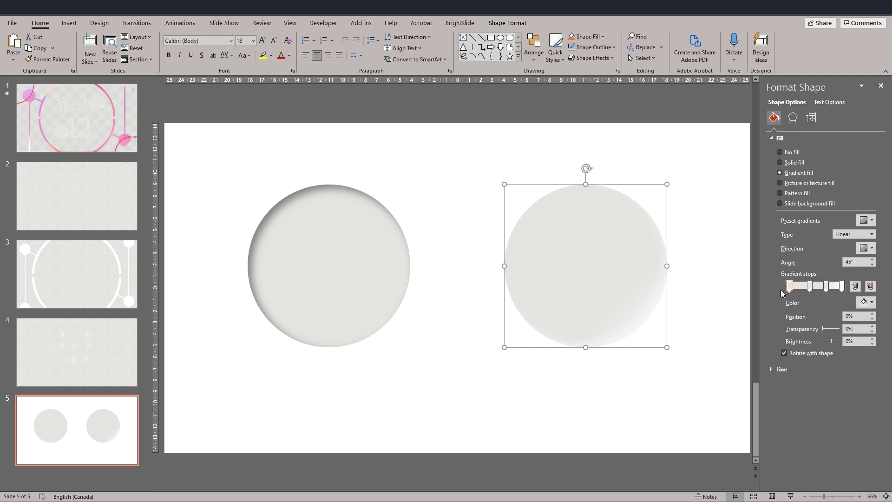
click(822, 328)
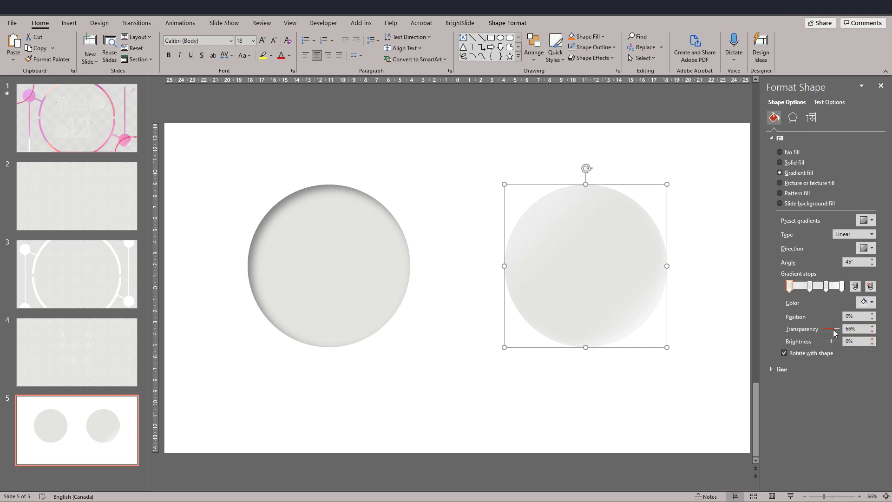
click(699, 386)
Place the gradient circle exactly over the dark-shadowed circle and group the two.
drag(595, 255, 351, 260)
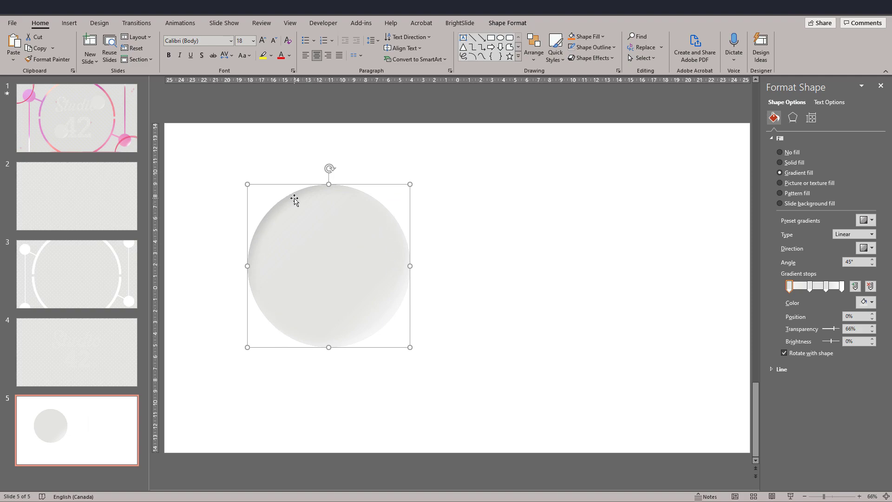
click(388, 406)
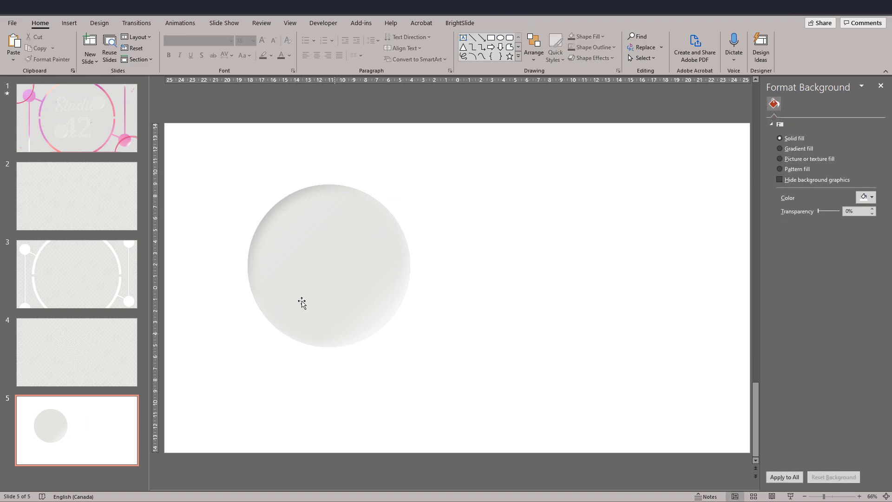
drag(199, 130, 511, 417)
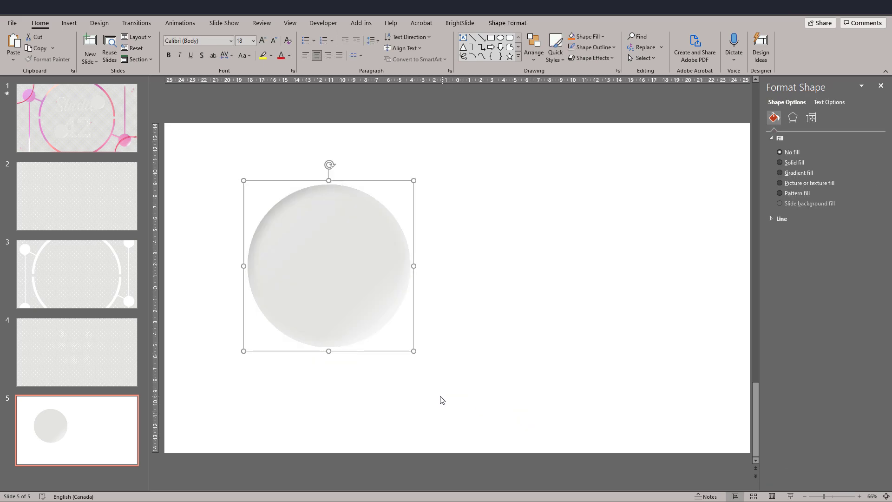
Copy the grouped circle to slide 4 and place it to the lower left of the Studio 42 lettering.
click(82, 377)
key(ctrl+v)
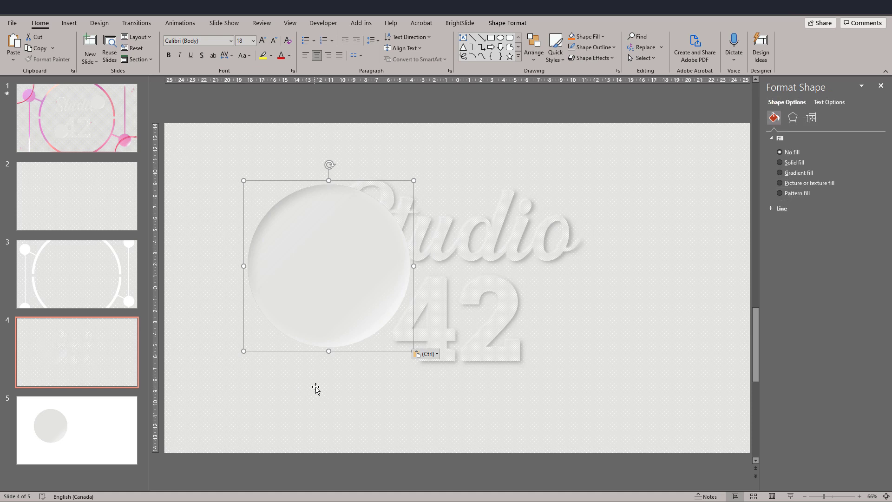
drag(310, 284, 262, 369)
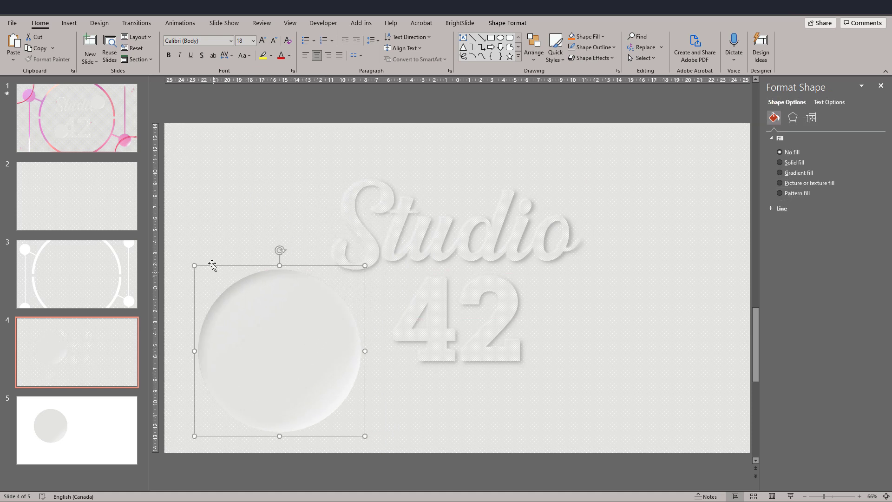
Shrink the embossed circle on slide 4 and place it behind the 4 of the 42 lettering, with the patterned background sent to the back.
drag(198, 435, 274, 351)
drag(314, 313, 371, 349)
shift+click(277, 346)
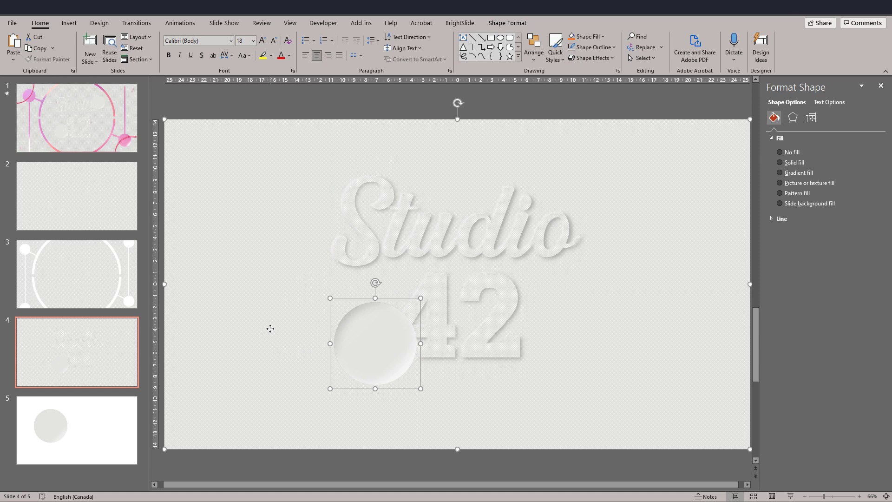
right_click(270, 329)
click(305, 183)
click(332, 114)
drag(374, 360, 382, 356)
click(350, 116)
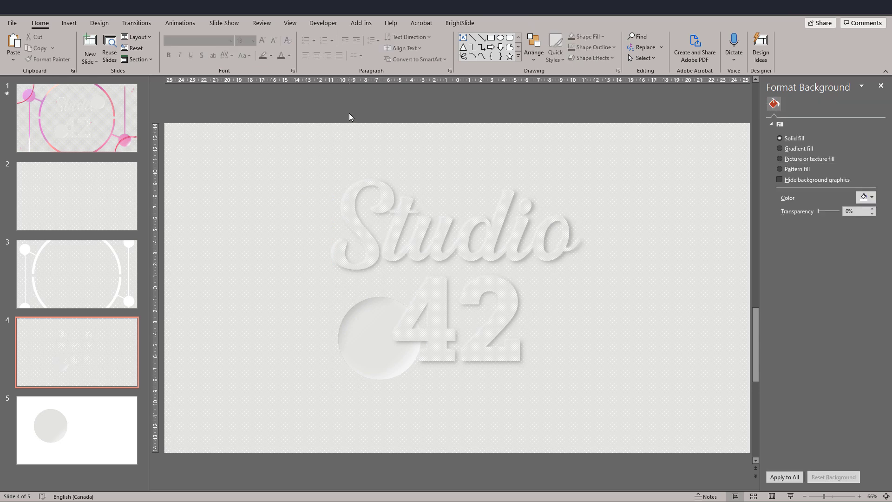
click(355, 355)
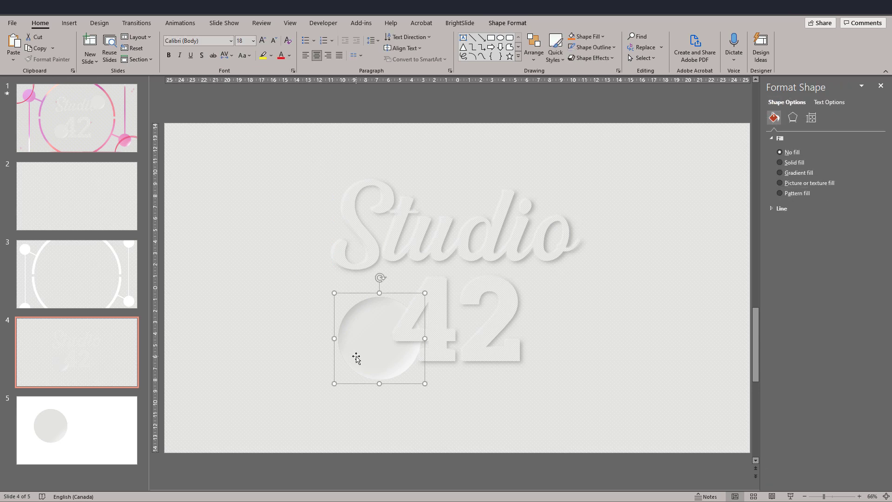
click(357, 357)
Play the finished title slide 1 as a slide show to review its animated background and embossed lettering.
click(96, 425)
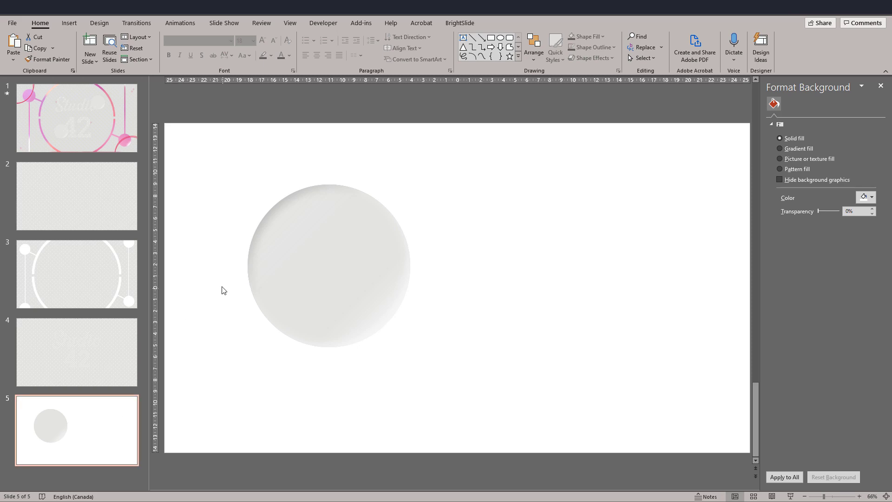
click(102, 135)
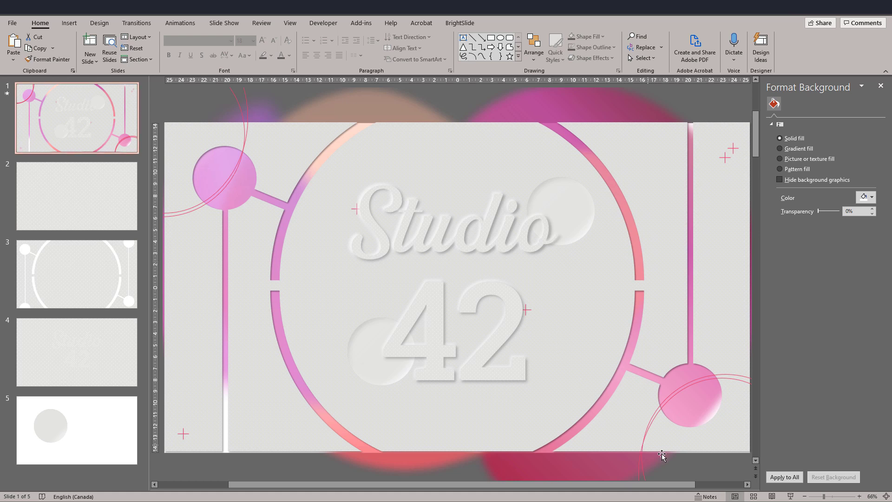
click(790, 496)
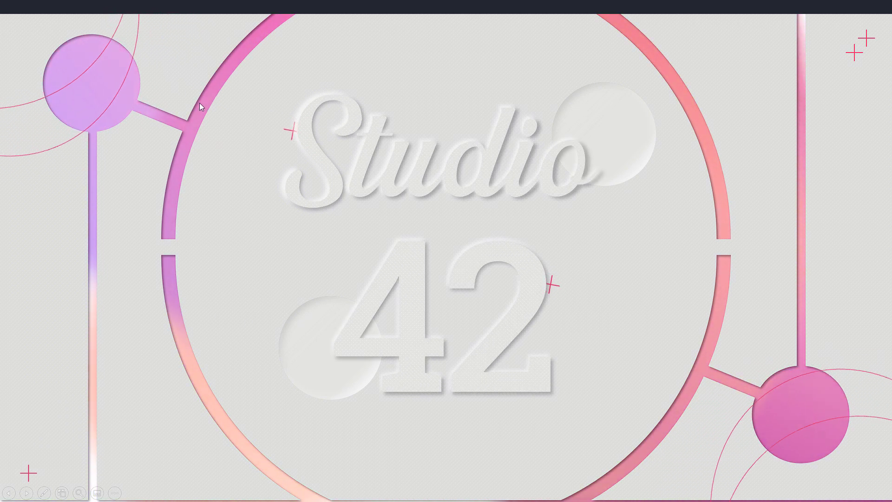
key(Escape)
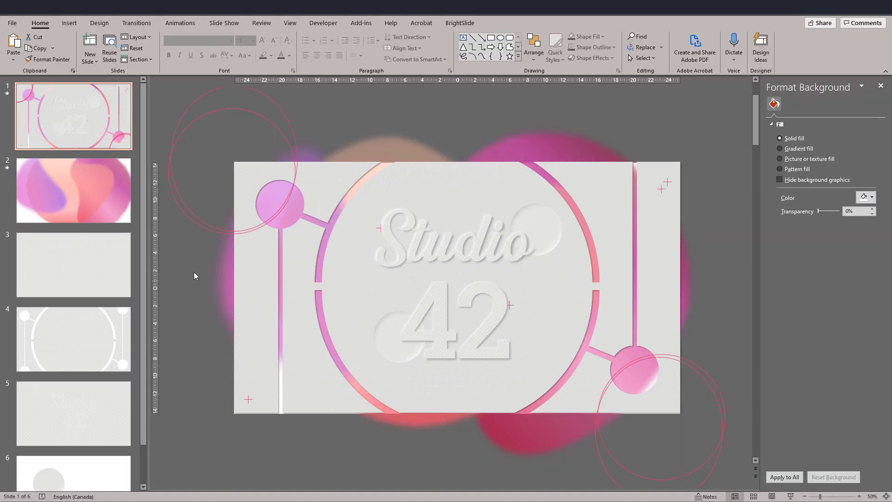
Copy all the blurred gradient blobs from slide 2 to slide 4 and send them behind the cut-out patterned background.
click(87, 187)
drag(185, 105, 726, 477)
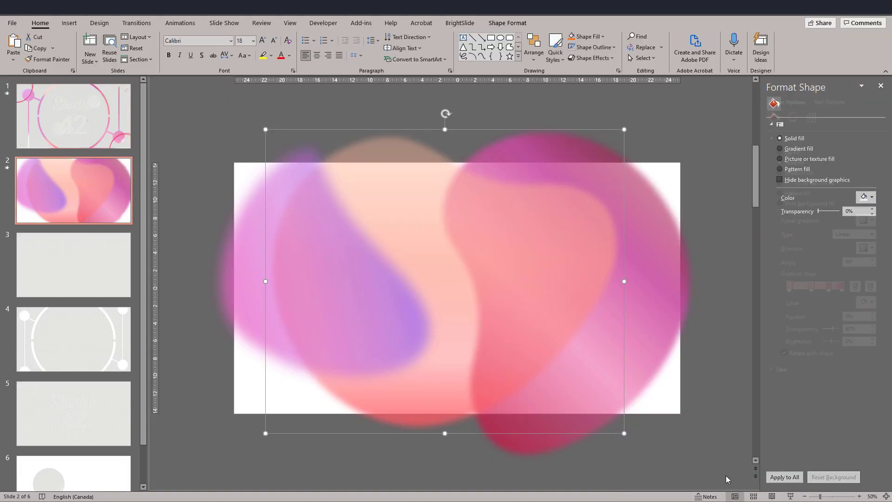
click(711, 449)
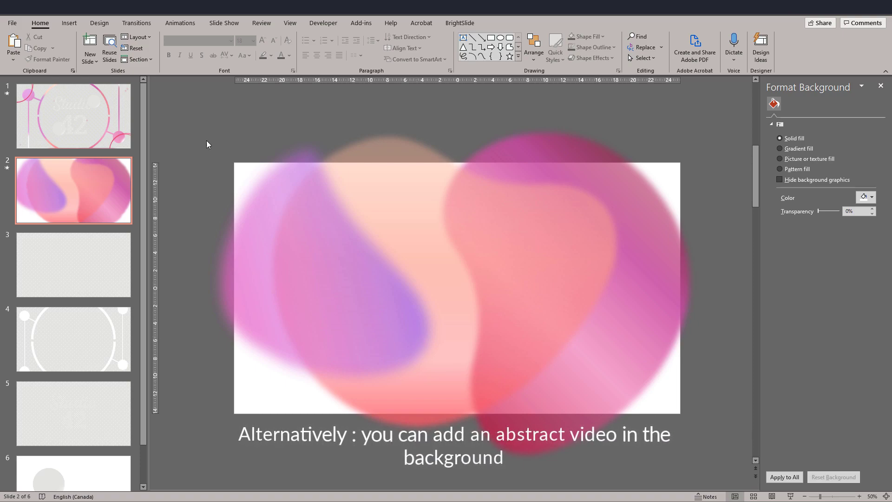
click(338, 266)
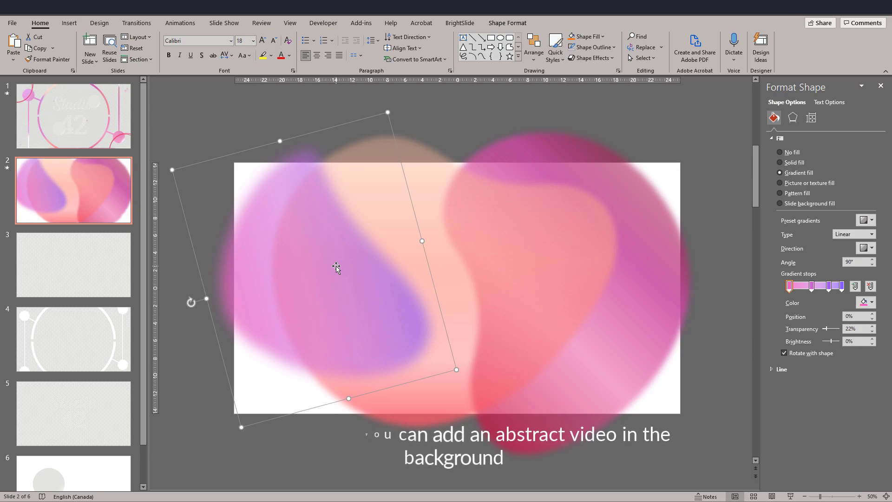
key(ctrl+a)
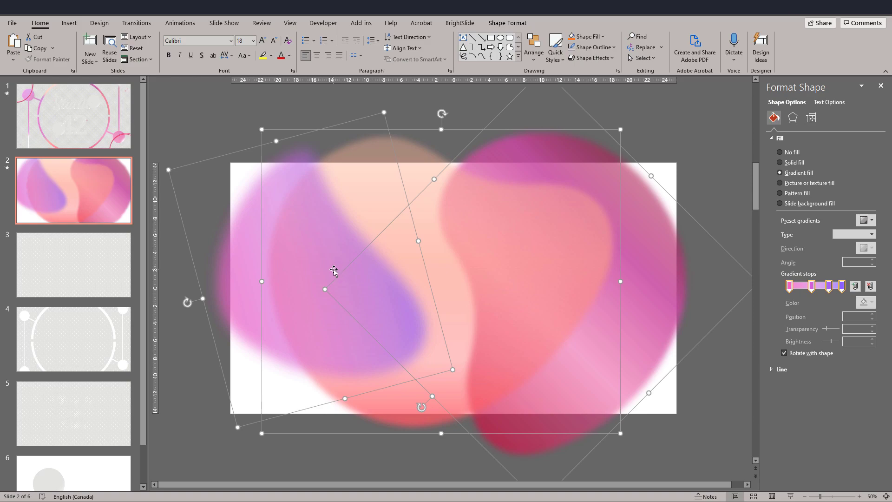
click(87, 335)
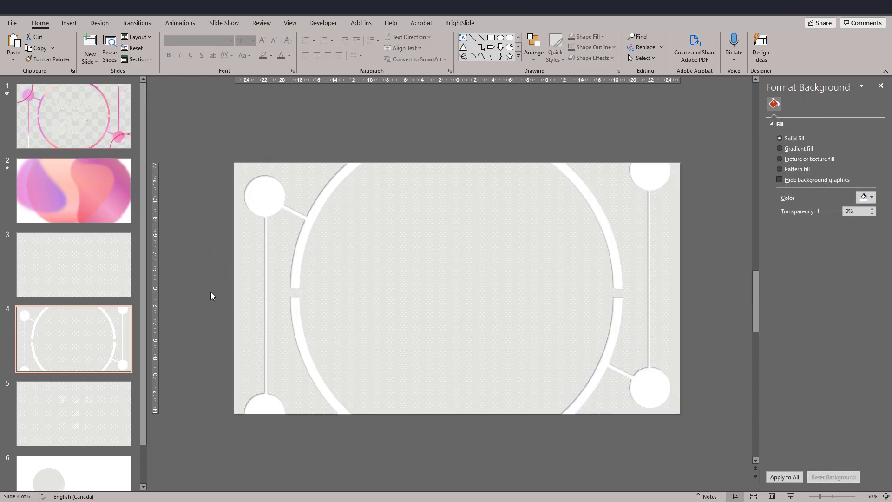
key(ctrl+v)
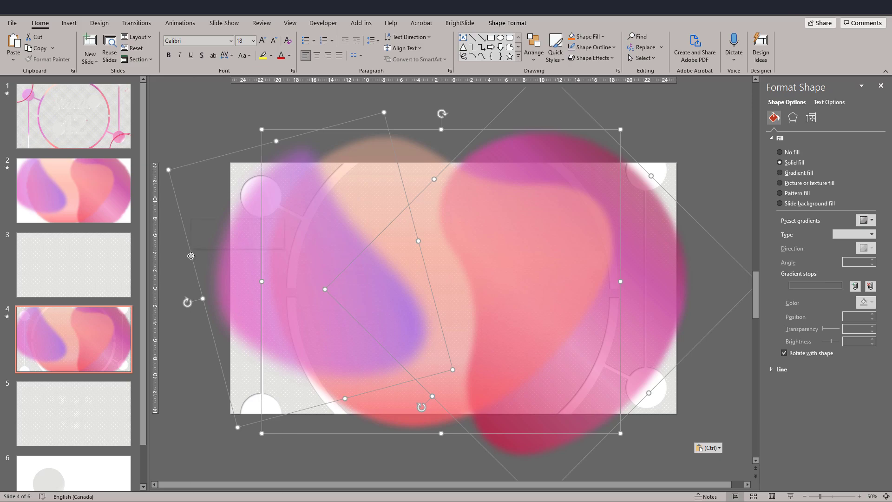
right_click(191, 256)
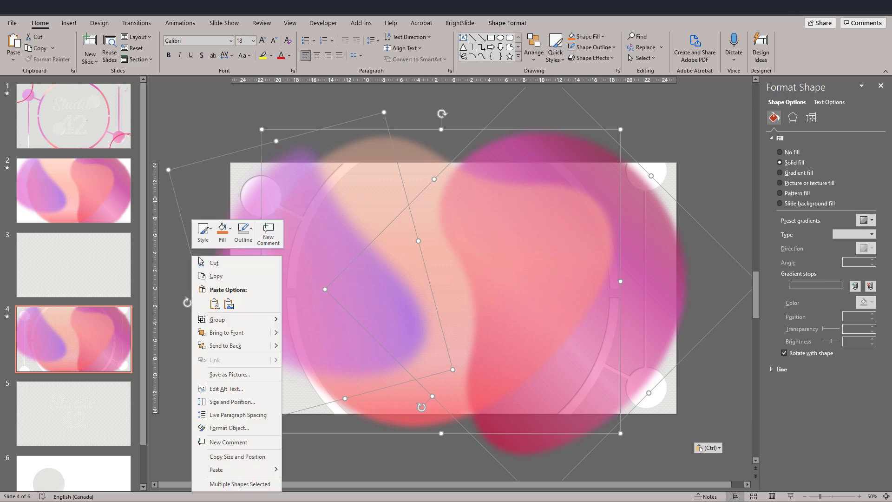
click(233, 346)
click(178, 349)
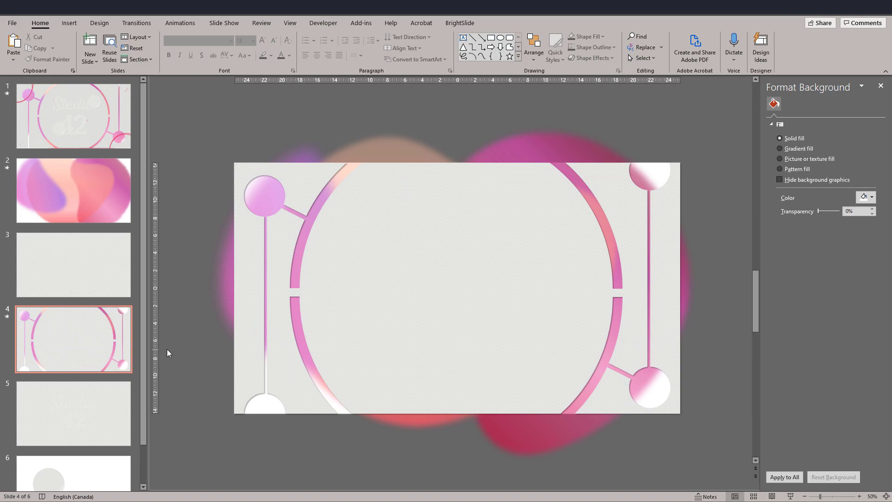
Copy the Studio and 42 lettering from slide 5 onto slide 4.
scroll(167, 348, down, 1)
drag(311, 129, 591, 389)
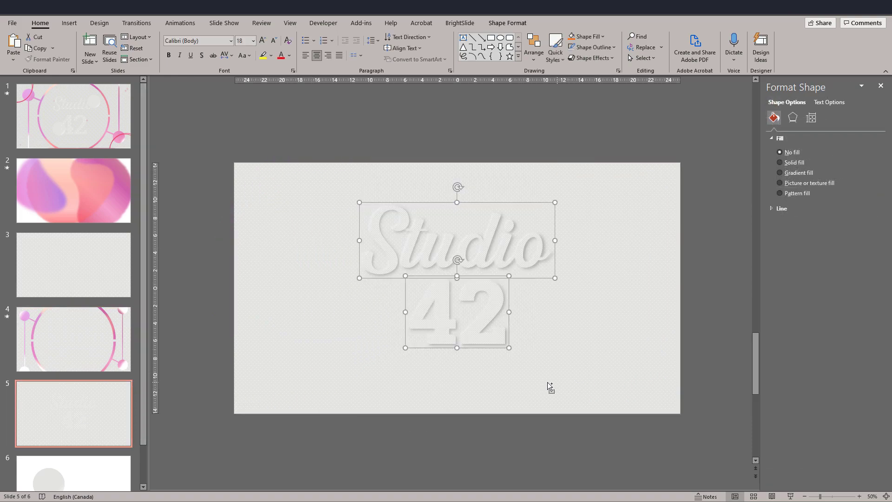
click(105, 347)
key(ctrl+v)
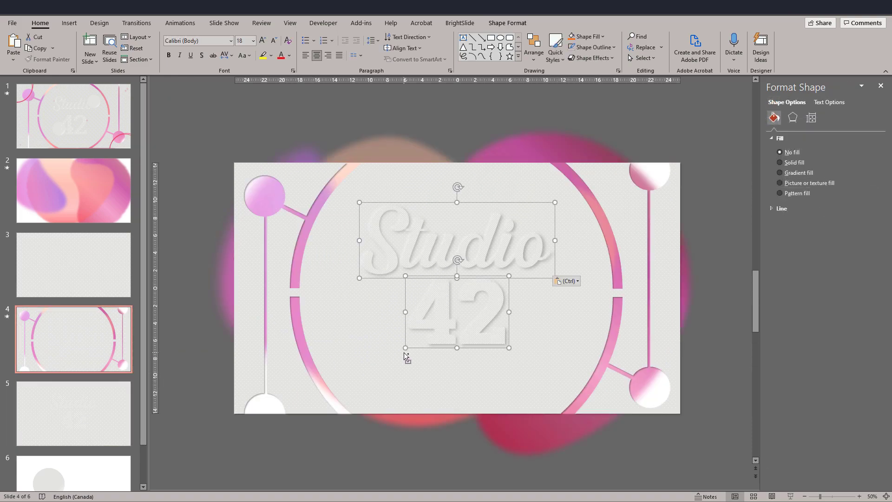
Copy the embossed circle group from slide 6 to slide 4 and shrink it beside the 42 lettering.
click(40, 478)
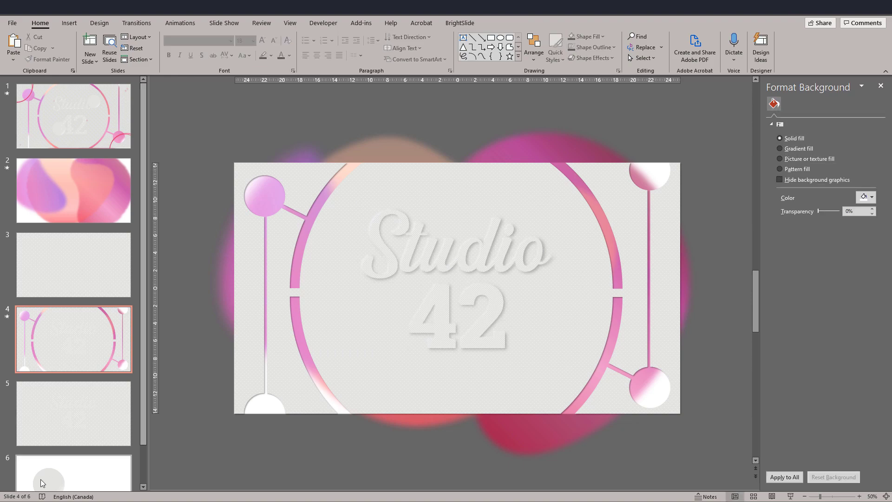
drag(210, 151, 511, 404)
key(ctrl+c)
click(76, 298)
key(ctrl+v)
drag(385, 337, 385, 338)
drag(313, 402, 352, 371)
Duplicate the small embossed circle so one sits at the end of Studio and one at the lower left by 42.
drag(385, 345, 552, 226)
key(ctrl+c)
key(ctrl+v)
Bring the Studio and 42 lettering in front of the two embossed circles.
click(320, 117)
click(410, 255)
shift+click(435, 304)
right_click(435, 305)
click(263, 116)
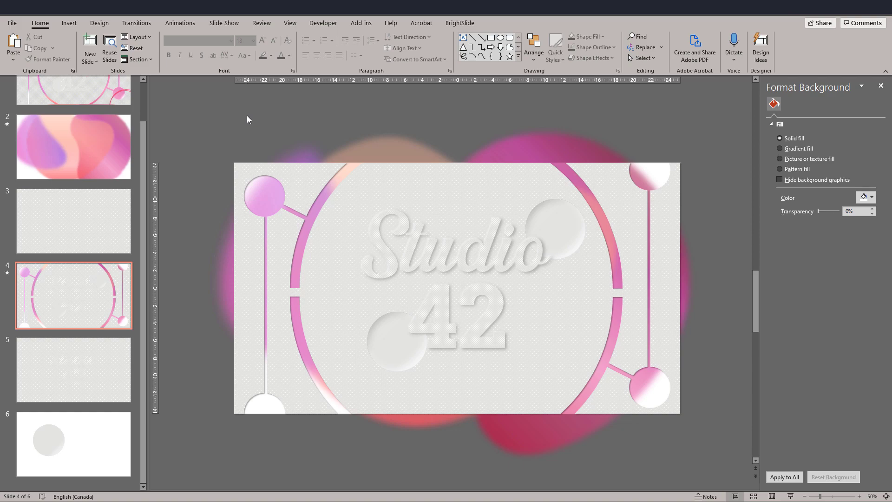
Draw a cross shape about 10.51 cm wide and high on slide 4, just left of the Studio 42 lettering.
click(110, 94)
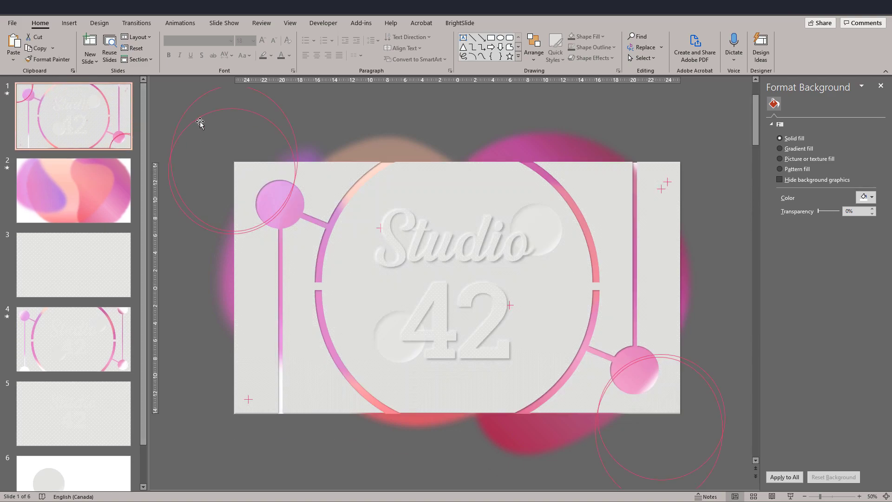
scroll(85, 390, down, 1)
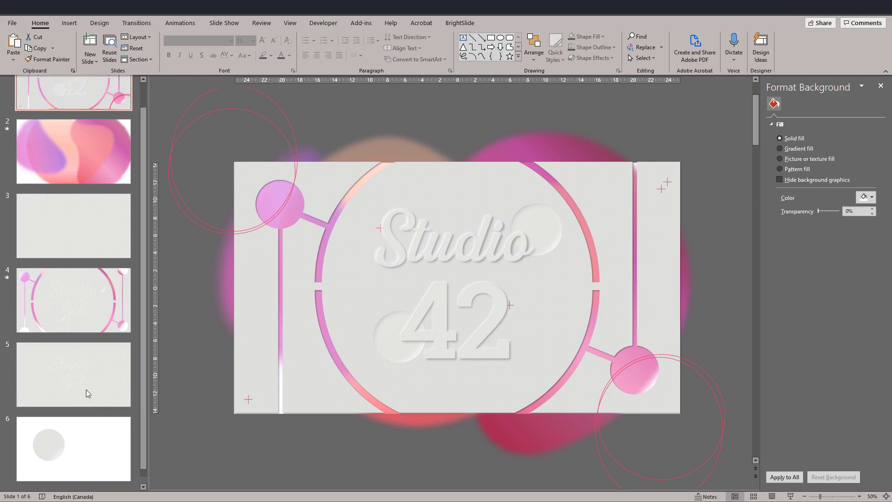
click(80, 314)
click(518, 55)
click(461, 242)
drag(318, 244, 406, 338)
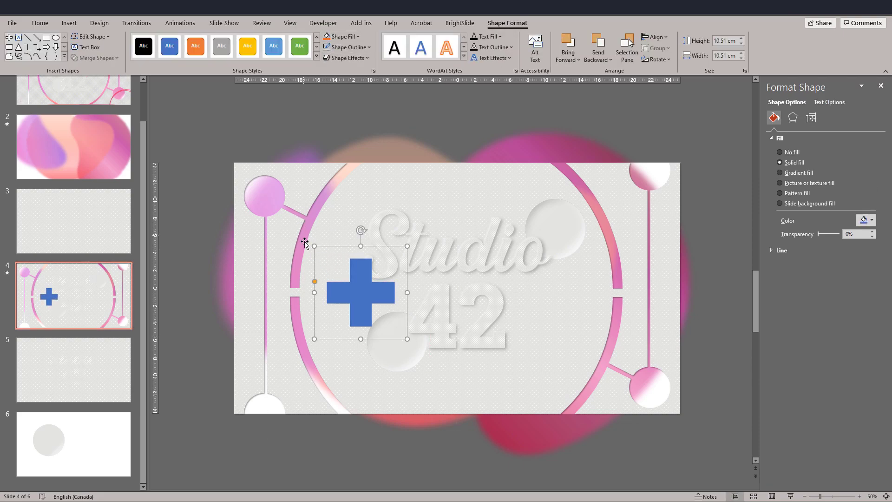
Thin the cross's arms to narrow lines, fill it with pinkish red and move it slightly up and left.
drag(315, 282, 351, 293)
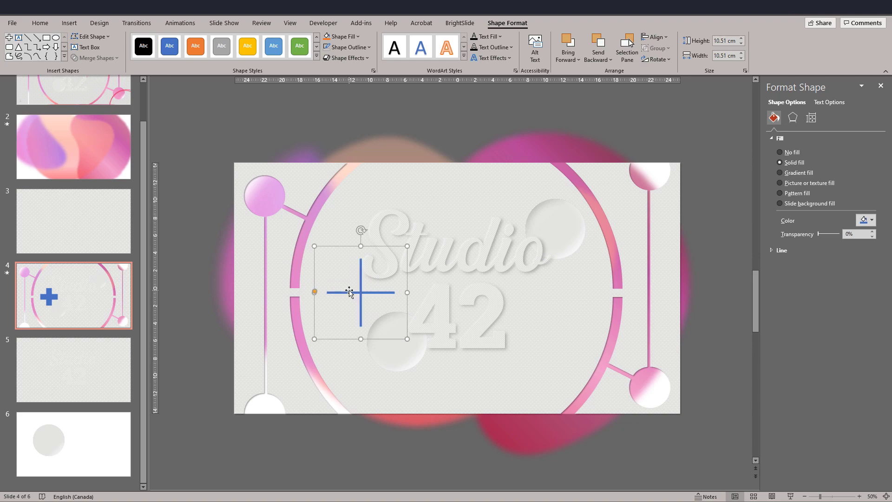
click(866, 220)
click(822, 333)
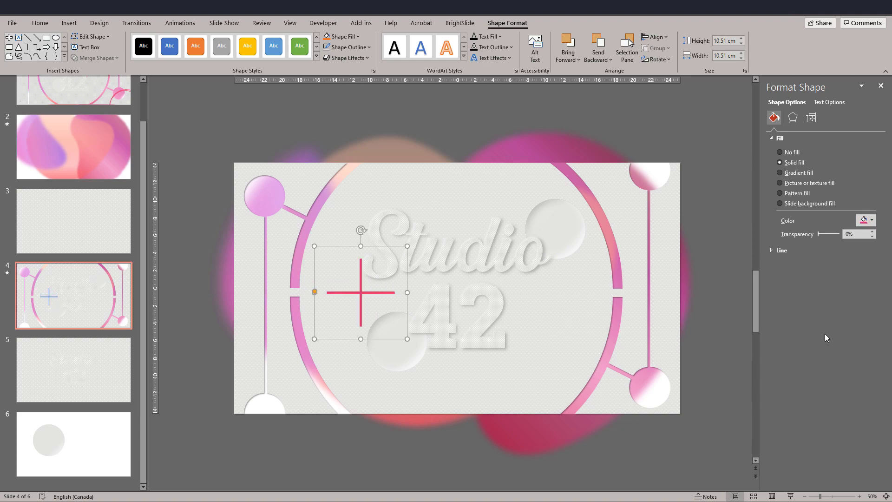
drag(361, 288, 333, 276)
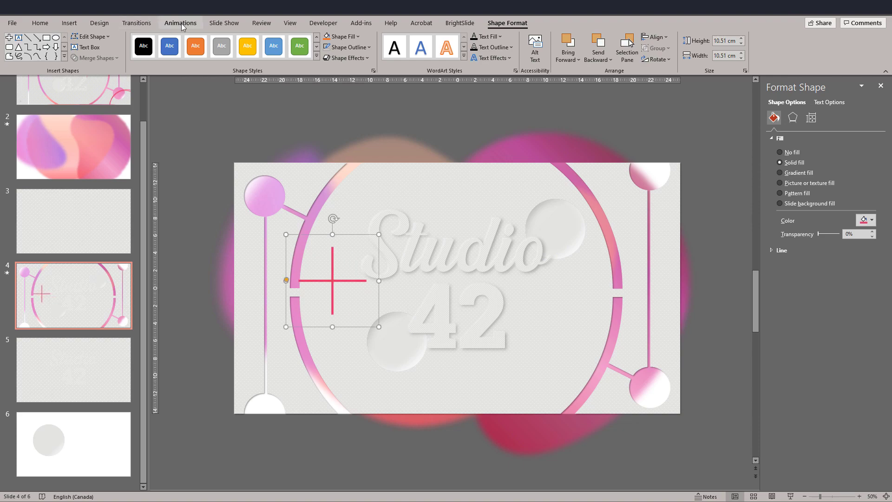
Copy the animation of the magenta blurred blob onto the red cross with Animation Painter.
click(180, 22)
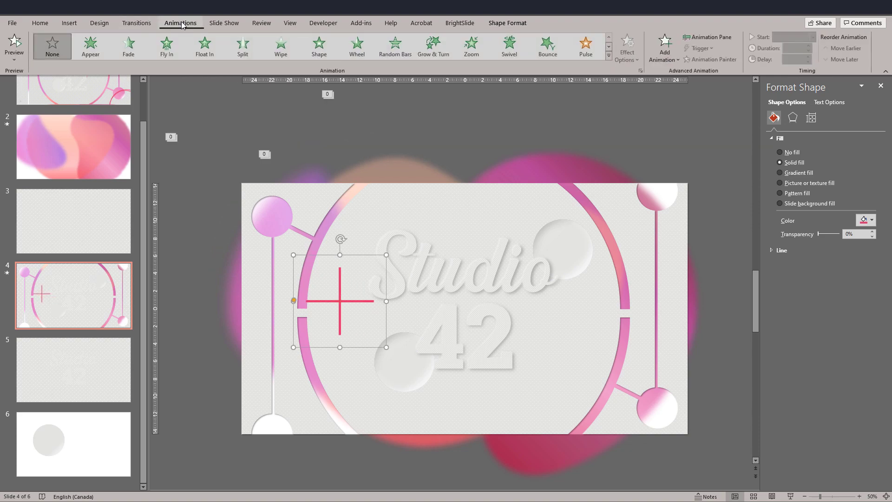
click(503, 163)
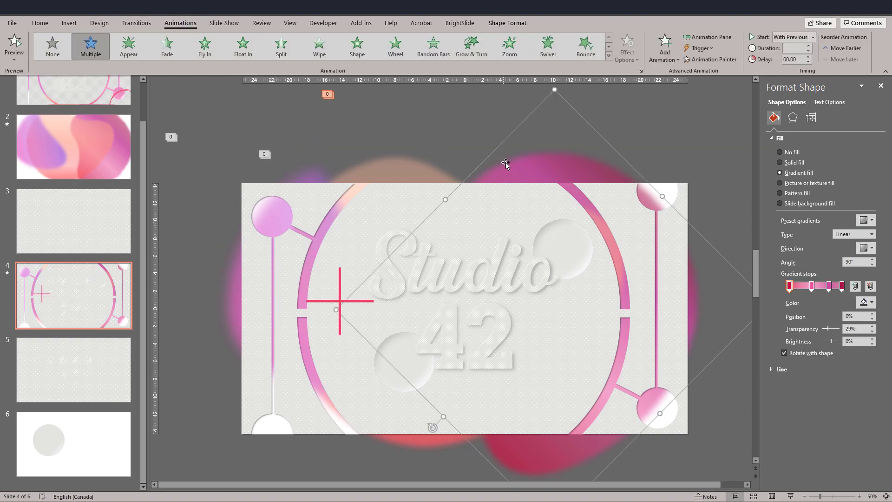
click(711, 59)
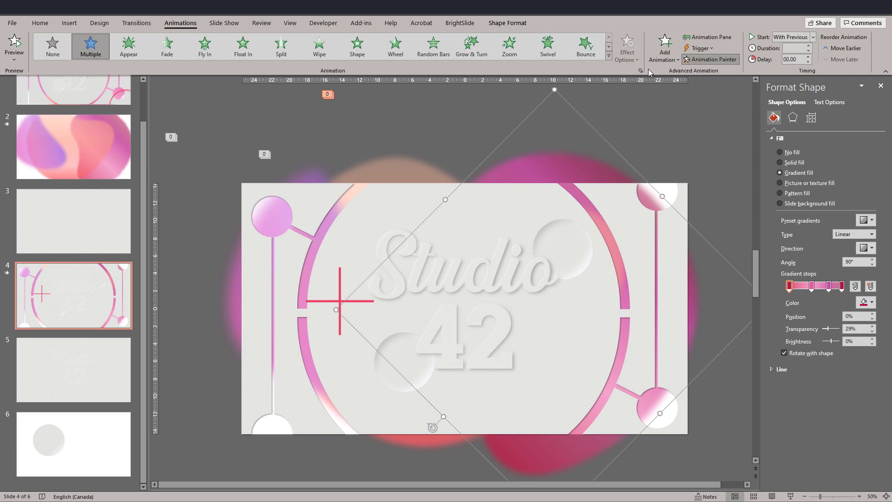
click(341, 299)
Shrink the animated cross and duplicate it to have three: beside the S of Studio, at the slide's upper right and at its lower left.
click(306, 301)
mouse_move(294, 256)
mouse_down()
mouse_move(358, 309)
mouse_move(358, 235)
mouse_move(492, 293)
mouse_move(618, 209)
mouse_up()
key(ctrl+c)
key(ctrl+v)
key(ctrl+v)
drag(370, 264, 287, 396)
click(330, 459)
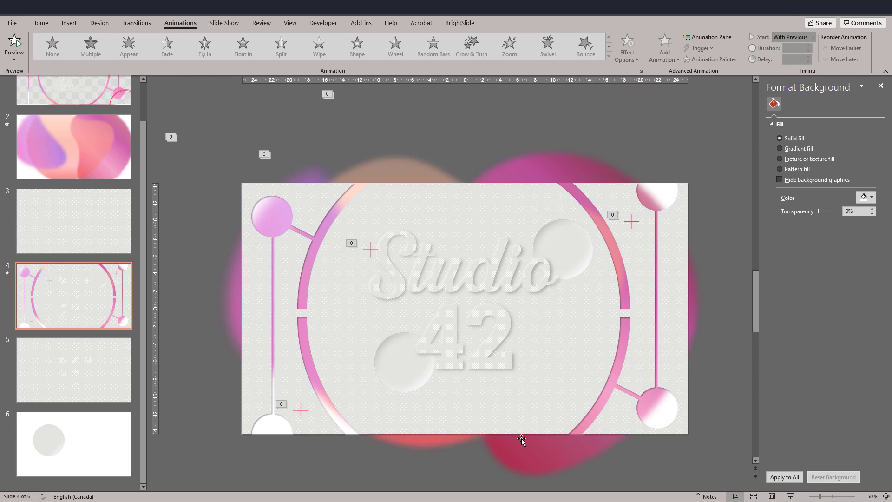
Play slide 4 as a slide show to check the animated blobs and crosses.
click(789, 495)
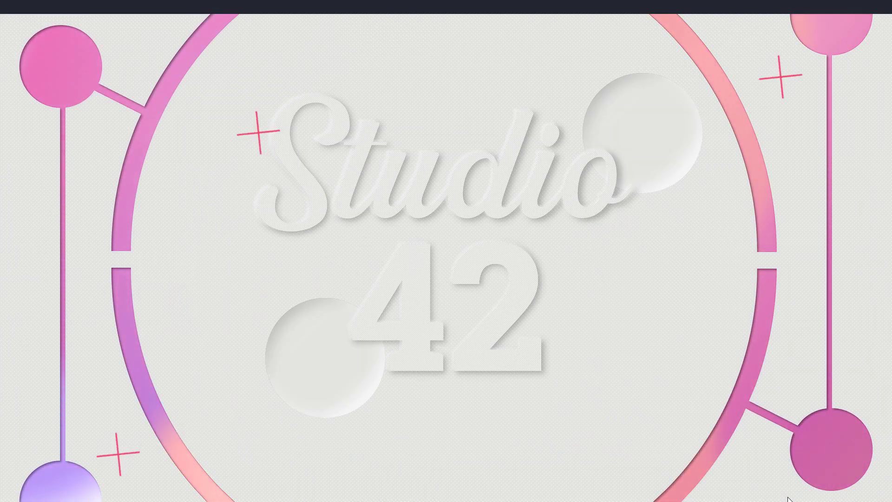